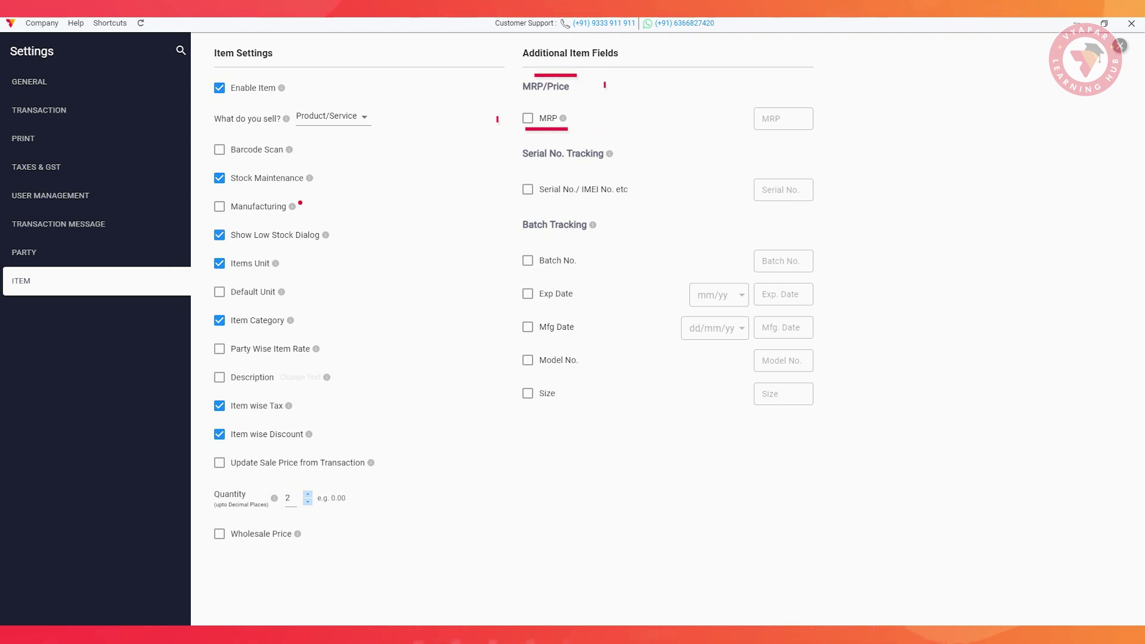
Enable MRP with sale-price calculation and the Model No. field labelled 'Item Details'
{"action": "left_click", "coordinate": [528, 118]}
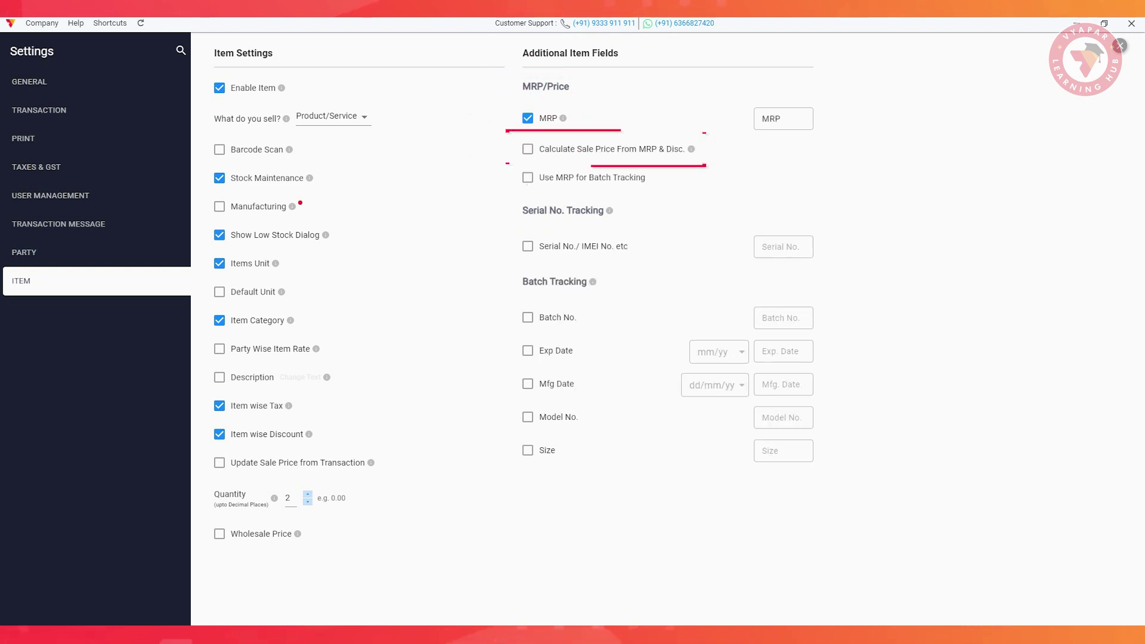
{"action": "left_click", "coordinate": [528, 148]}
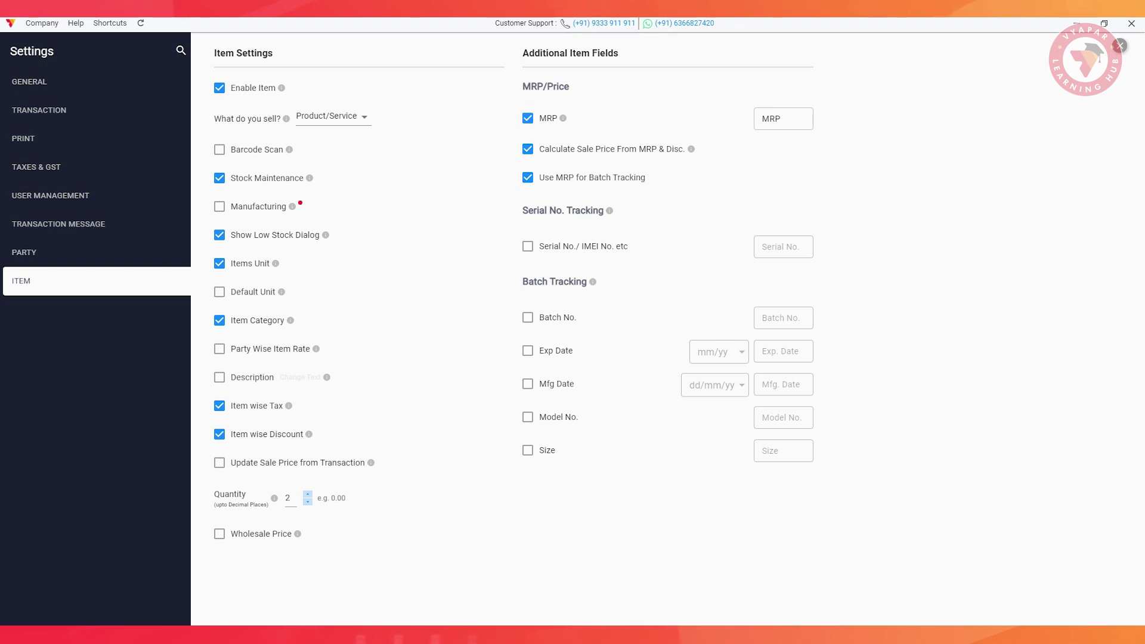
{"action": "left_click", "coordinate": [528, 417]}
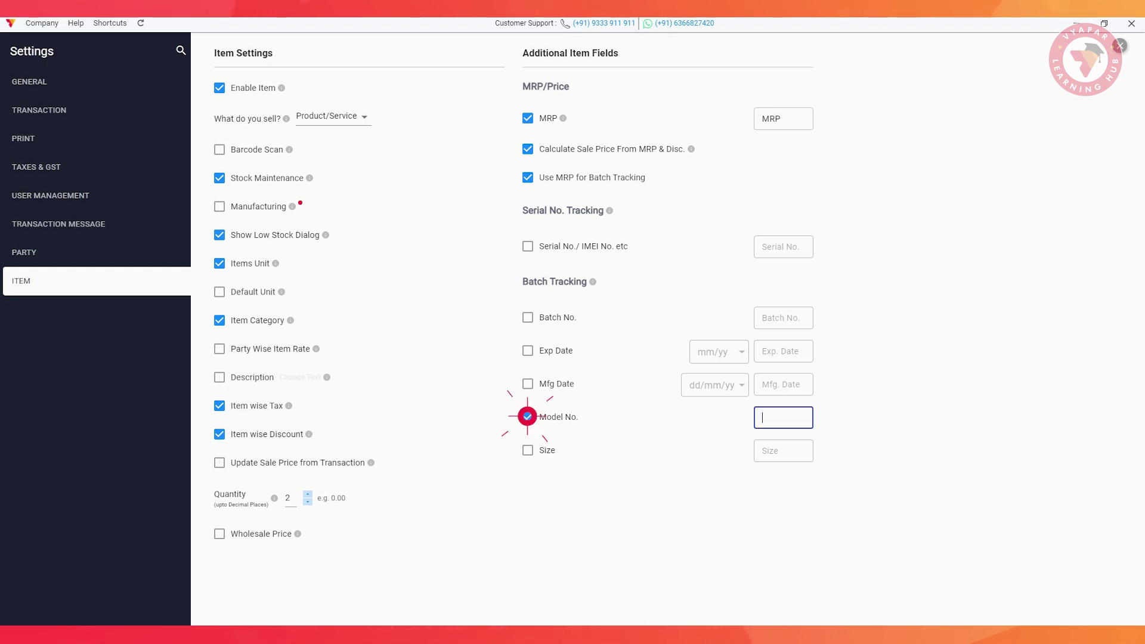
{"action": "type", "text": "Item Details"}
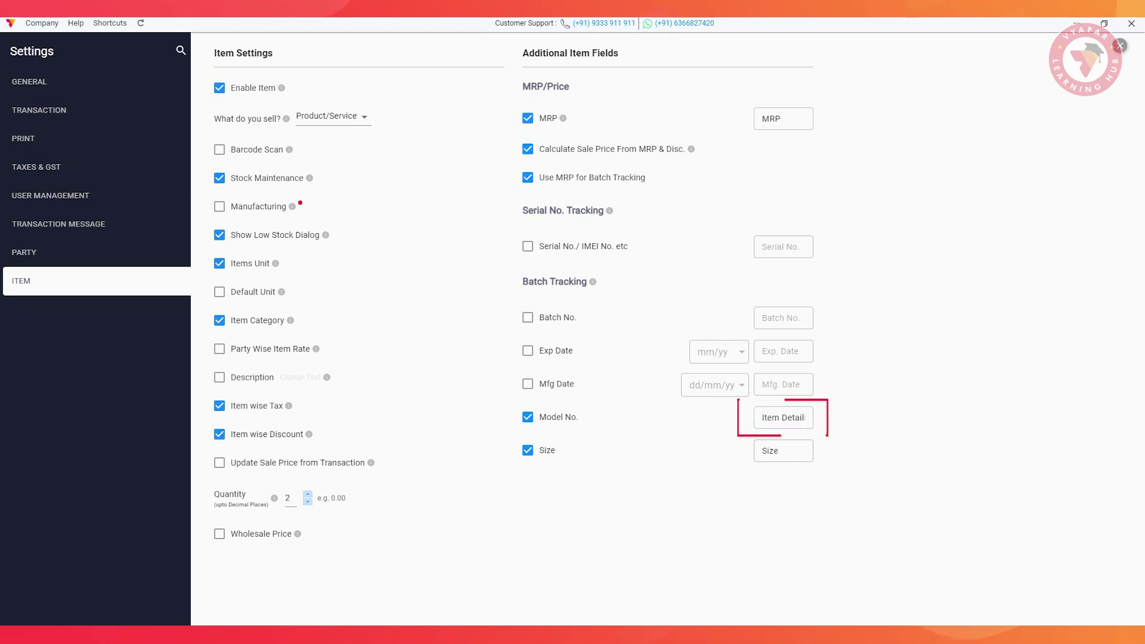
Enable the Size field labelled '/Dimesions' and item Description, then show the party settings
{"action": "left_click", "coordinate": [528, 451]}
{"action": "type", "text": "/Dime"}
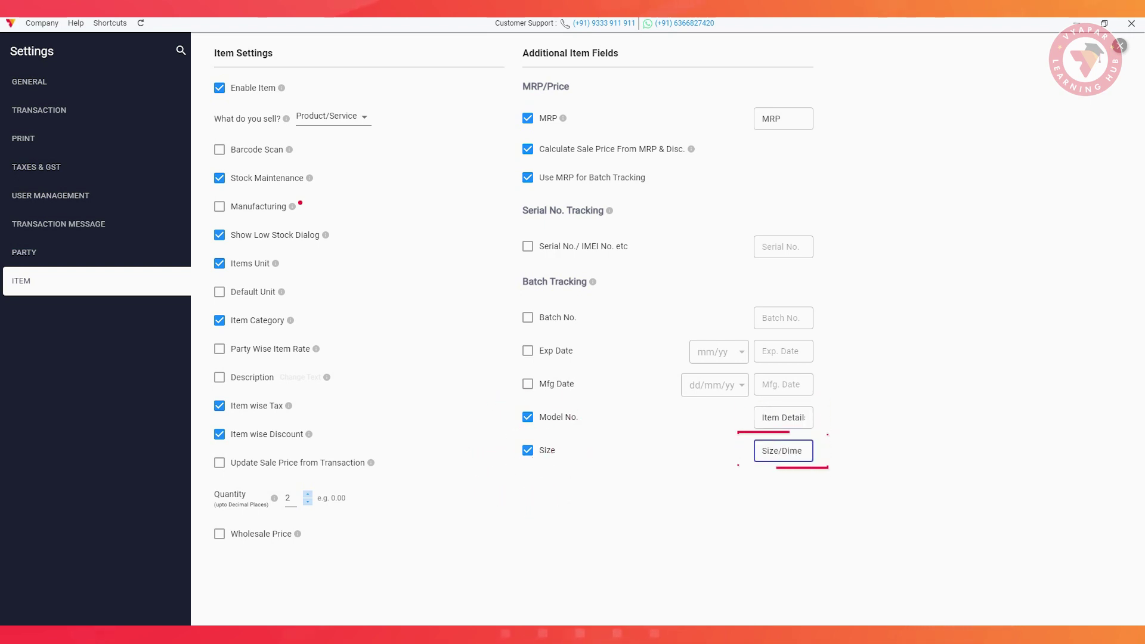
{"action": "type", "text": "sions"}
{"action": "key", "text": "Return"}
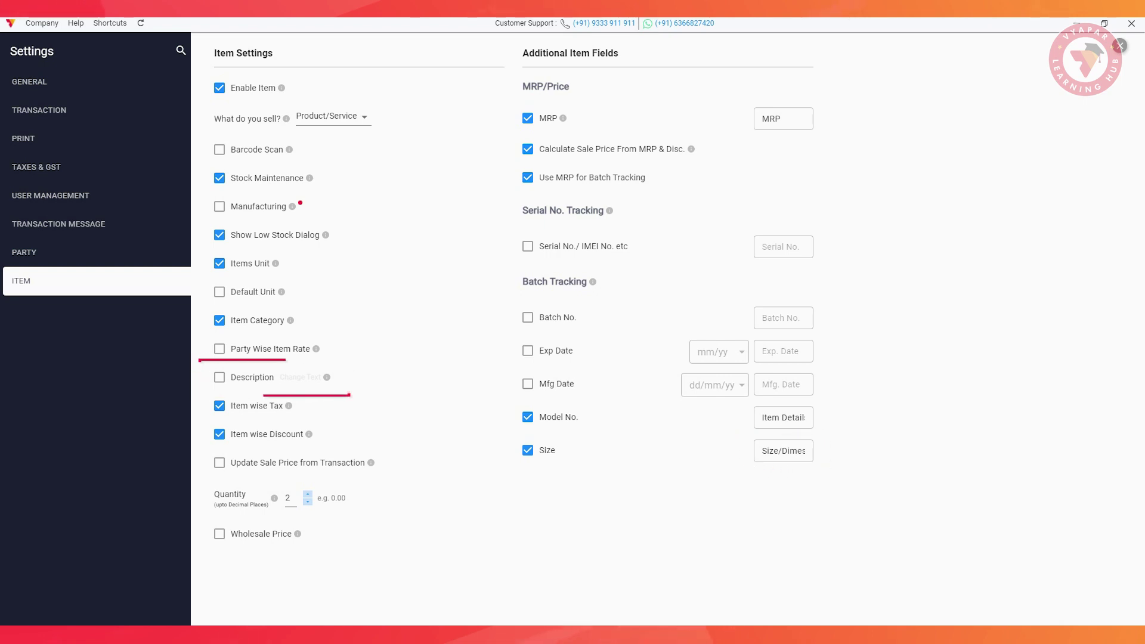
{"action": "left_click", "coordinate": [220, 377]}
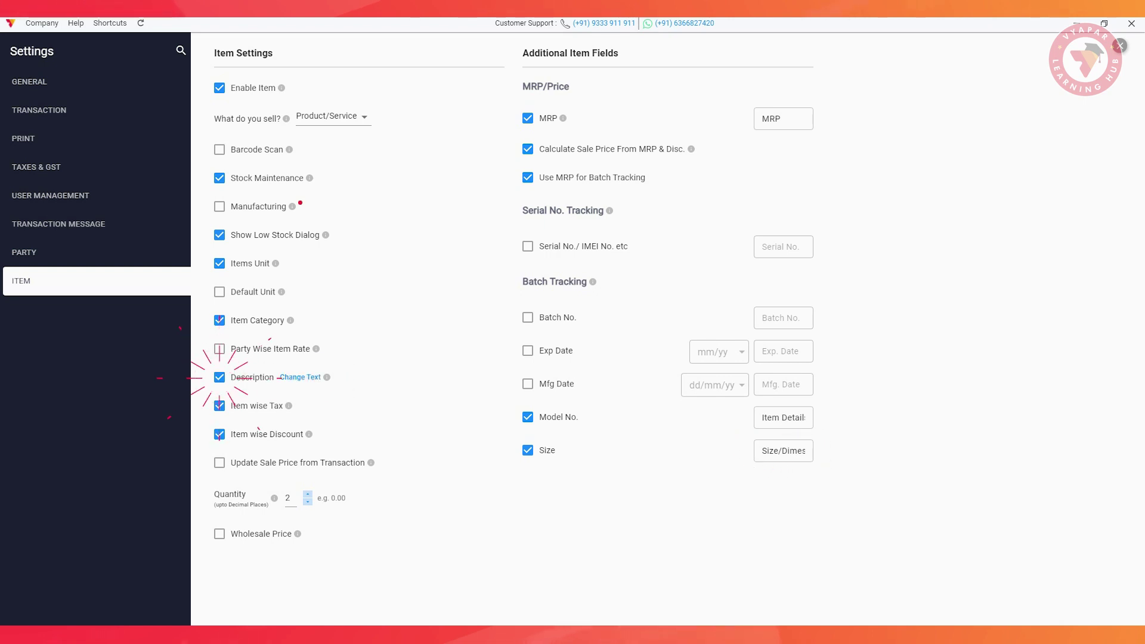
{"action": "left_click", "coordinate": [51, 250]}
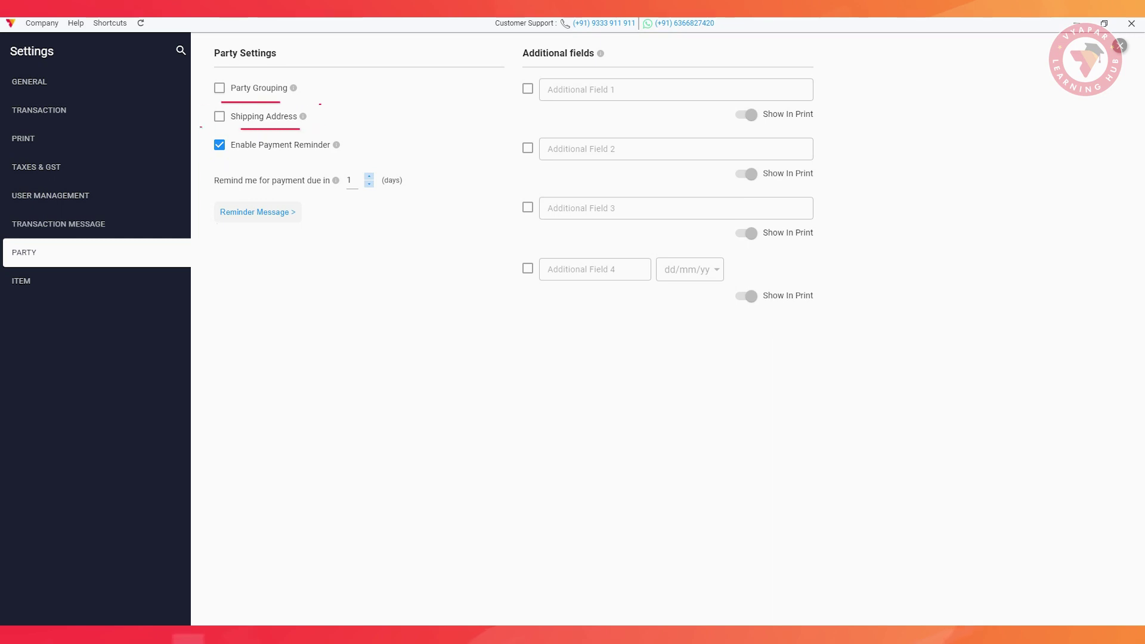
Turn on party Shipping Address, then go to the Transaction Message settings
{"action": "left_click", "coordinate": [219, 116]}
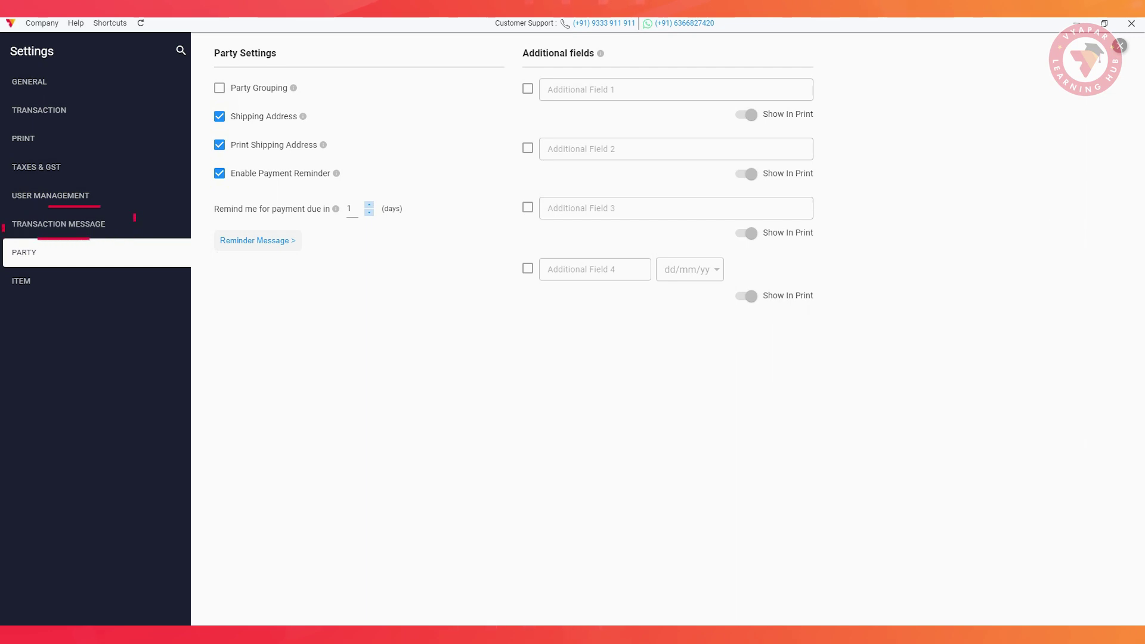
{"action": "left_click", "coordinate": [64, 223]}
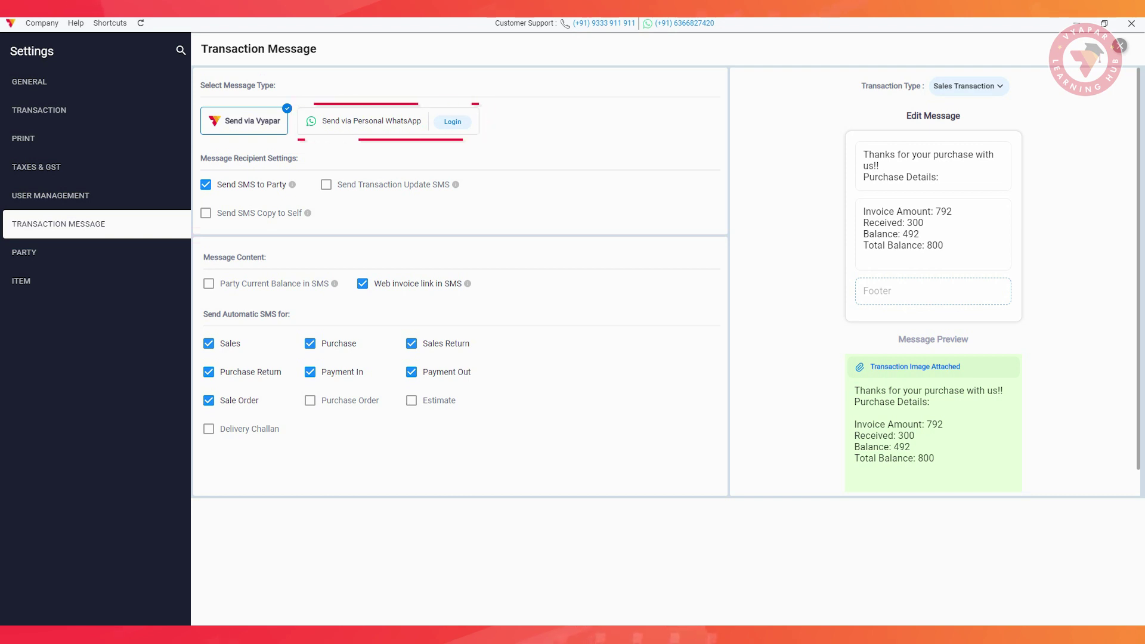
{"action": "left_click", "coordinate": [453, 122]}
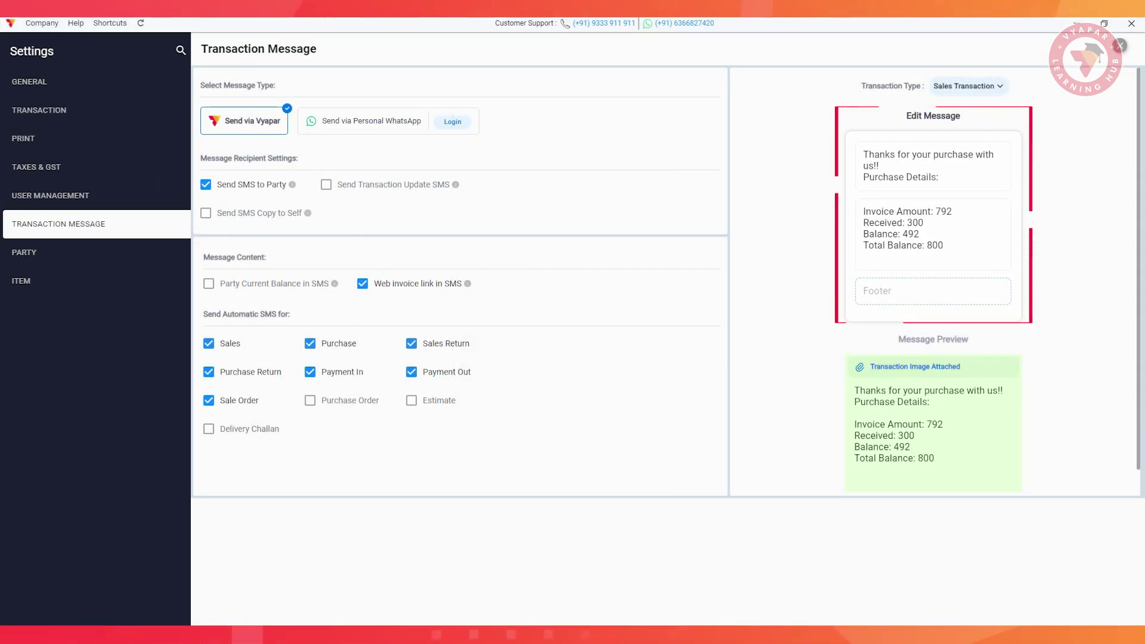
In Print settings for the regular printer, choose the French Elite invoice theme
{"action": "left_click", "coordinate": [23, 139]}
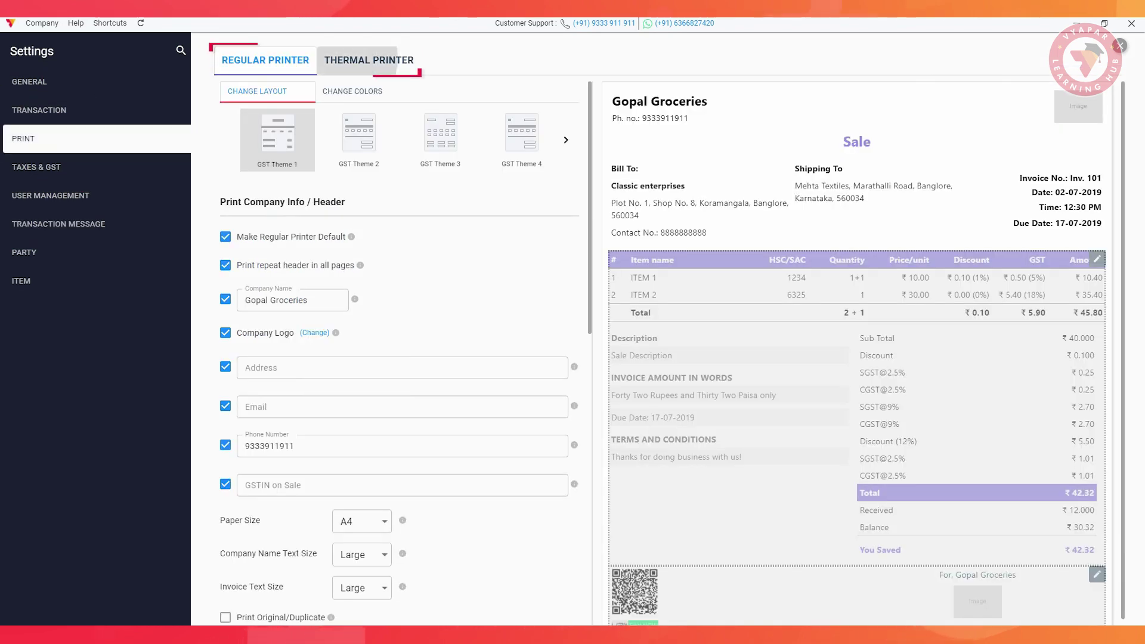
{"action": "left_click", "coordinate": [369, 60]}
{"action": "left_click", "coordinate": [265, 60]}
{"action": "left_click", "coordinate": [358, 139]}
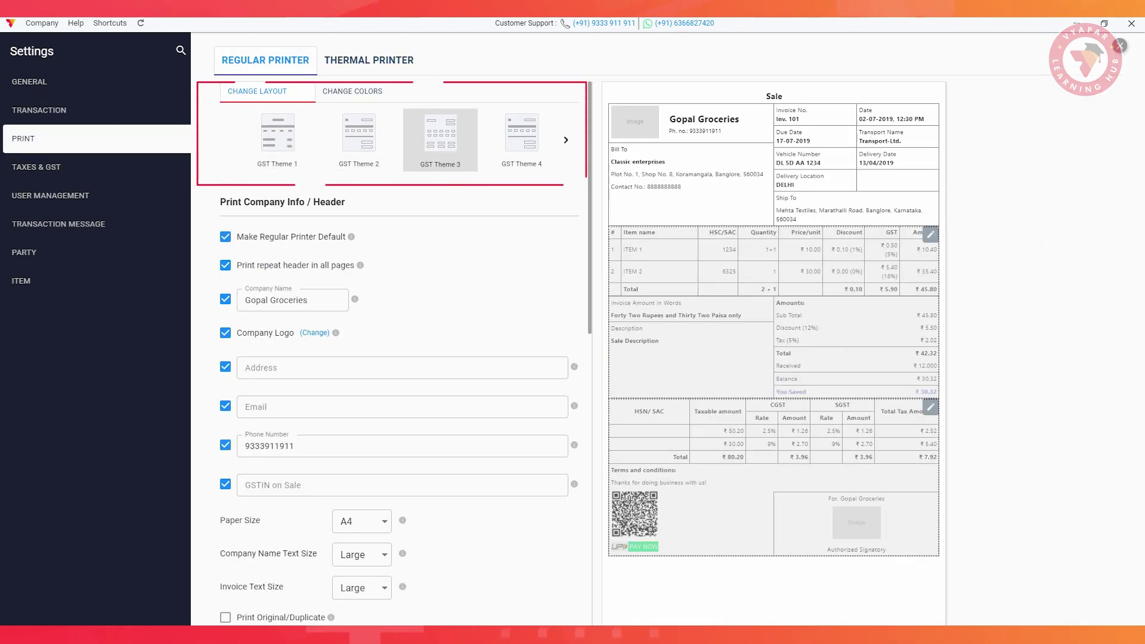
{"action": "left_click", "coordinate": [566, 139]}
{"action": "left_click", "coordinate": [566, 140]}
{"action": "left_click", "coordinate": [359, 138]}
Save the transaction names and the terms and conditions text
{"action": "scroll", "coordinate": [266, 387], "scroll_direction": "down", "scroll_amount": 5}
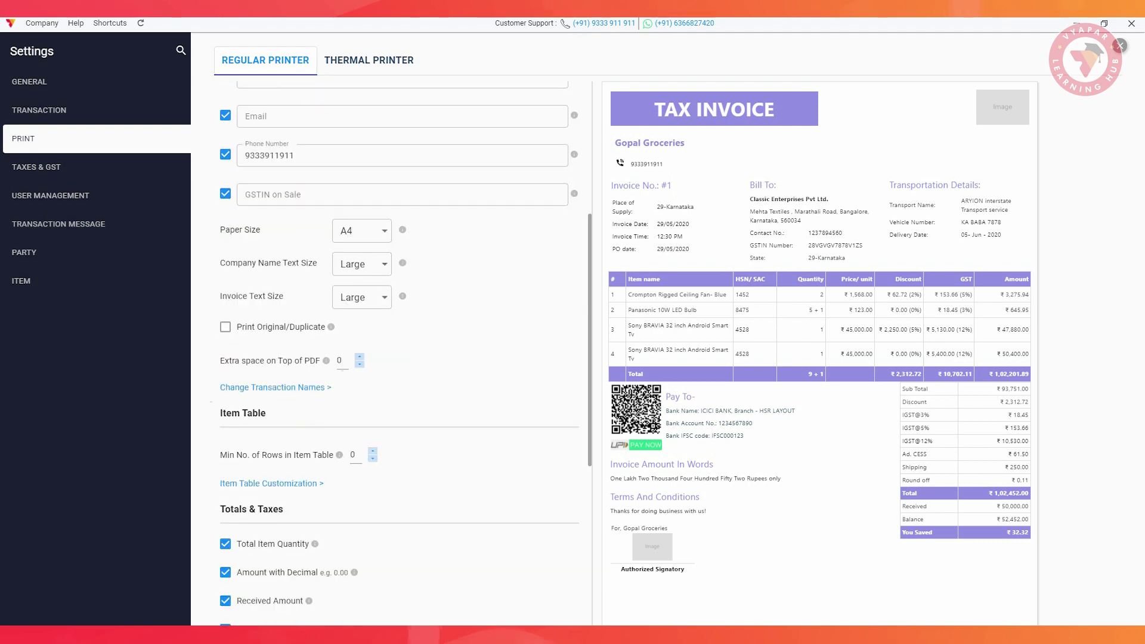
{"action": "left_click", "coordinate": [266, 387]}
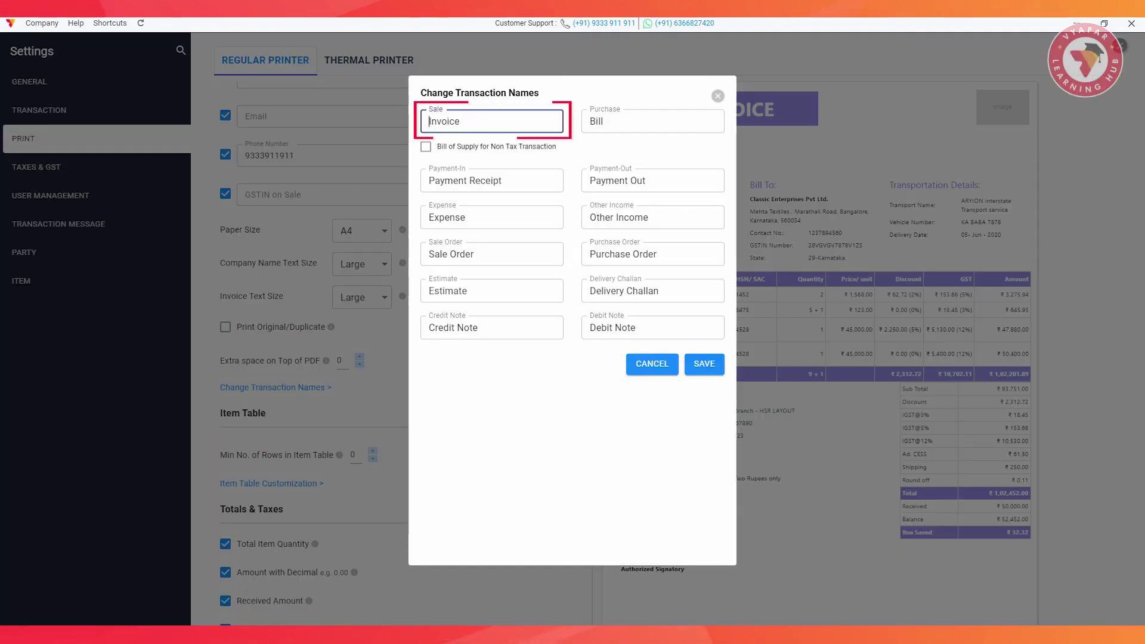
{"action": "left_click", "coordinate": [704, 364]}
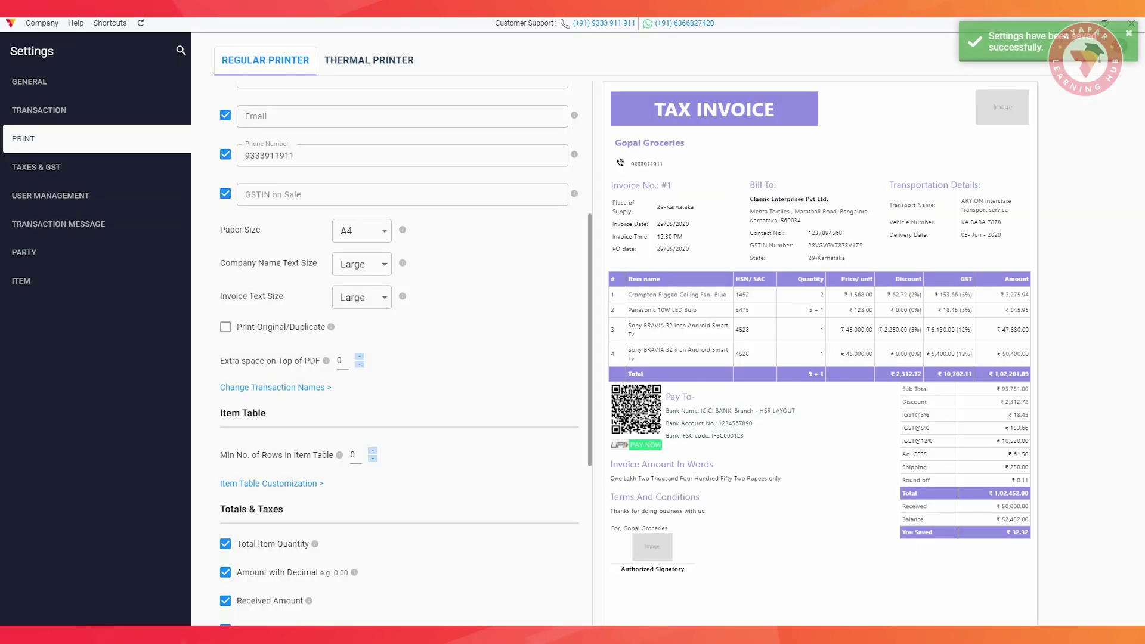
{"action": "scroll", "coordinate": [400, 352], "scroll_direction": "down", "scroll_amount": 6}
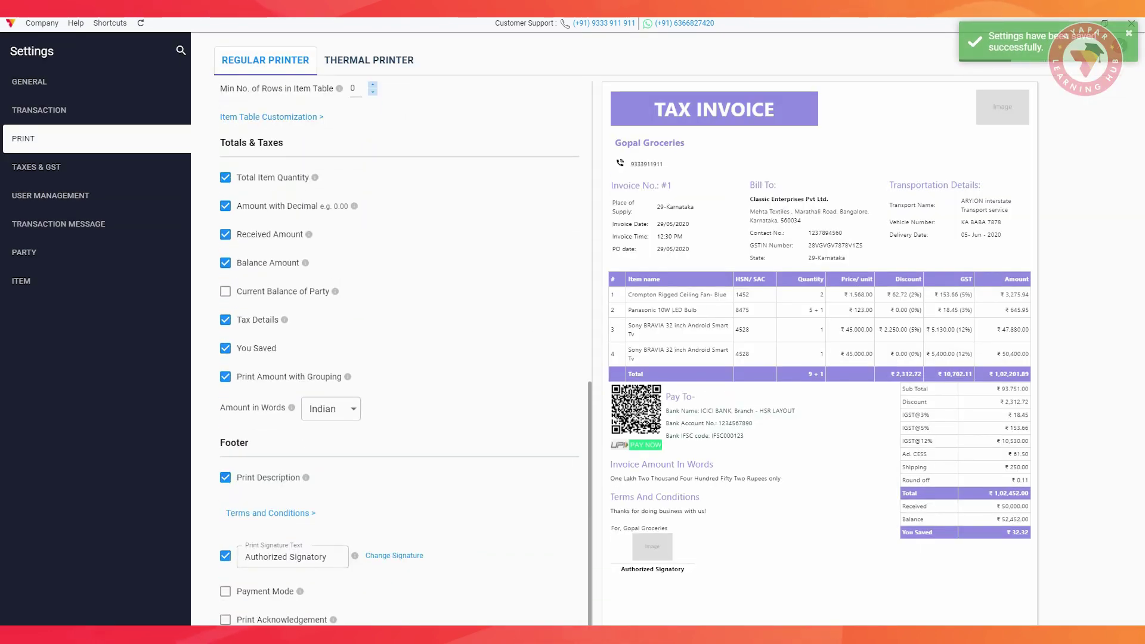
{"action": "left_click", "coordinate": [271, 513]}
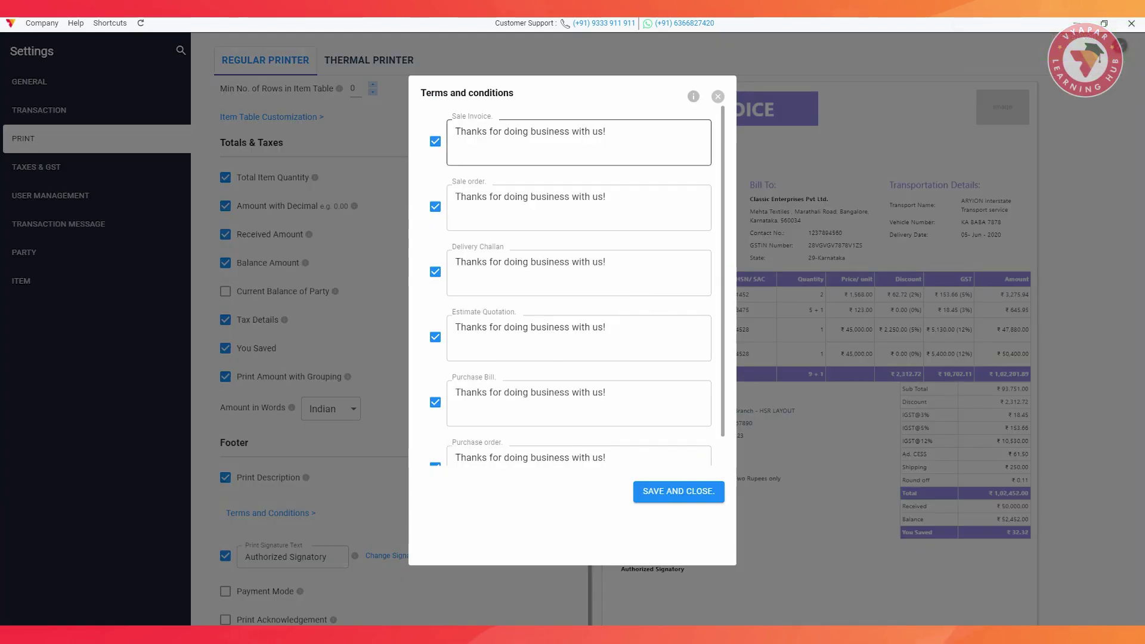
{"action": "left_click", "coordinate": [679, 491]}
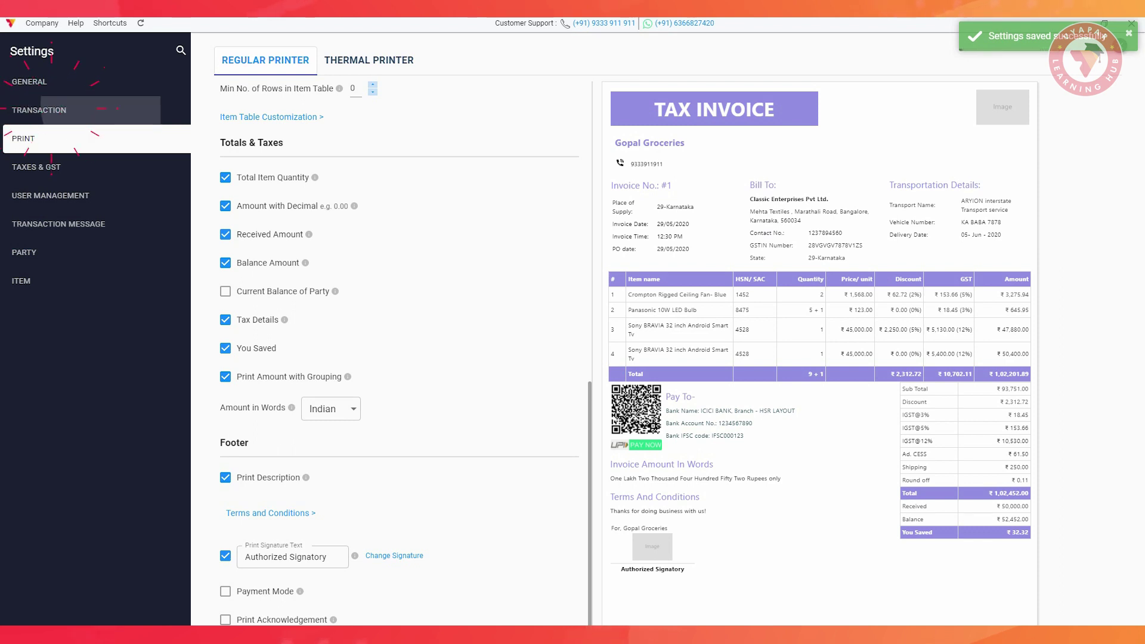
{"action": "left_click", "coordinate": [38, 110]}
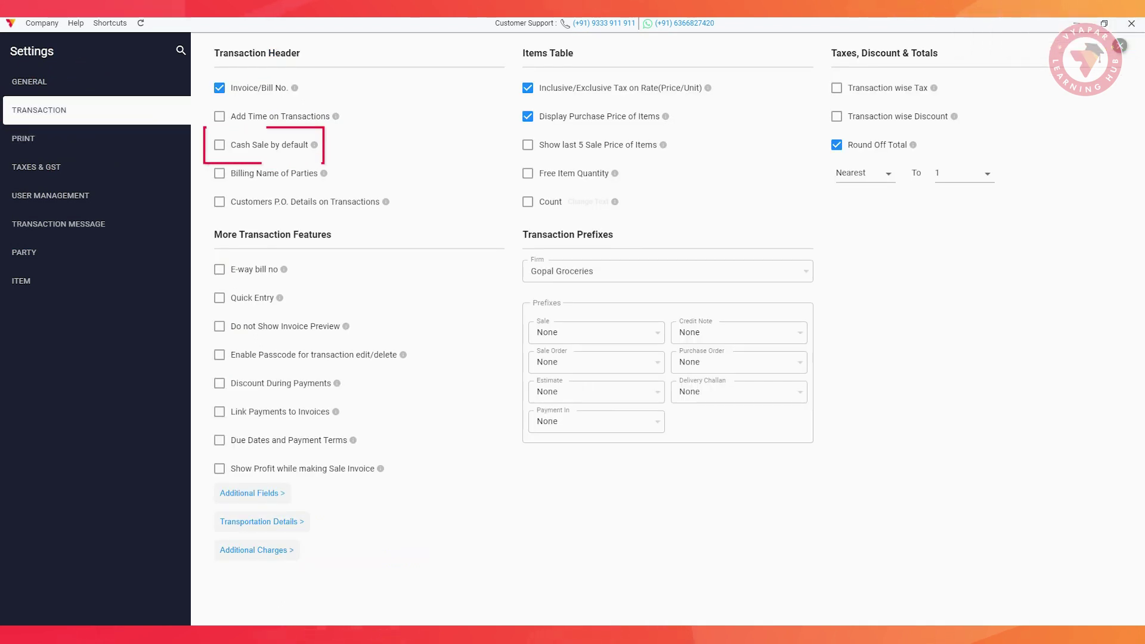
Enable Cash Sale by default, a saved edit passcode, Show Profit and last 5 sale prices
{"action": "left_click", "coordinate": [219, 145]}
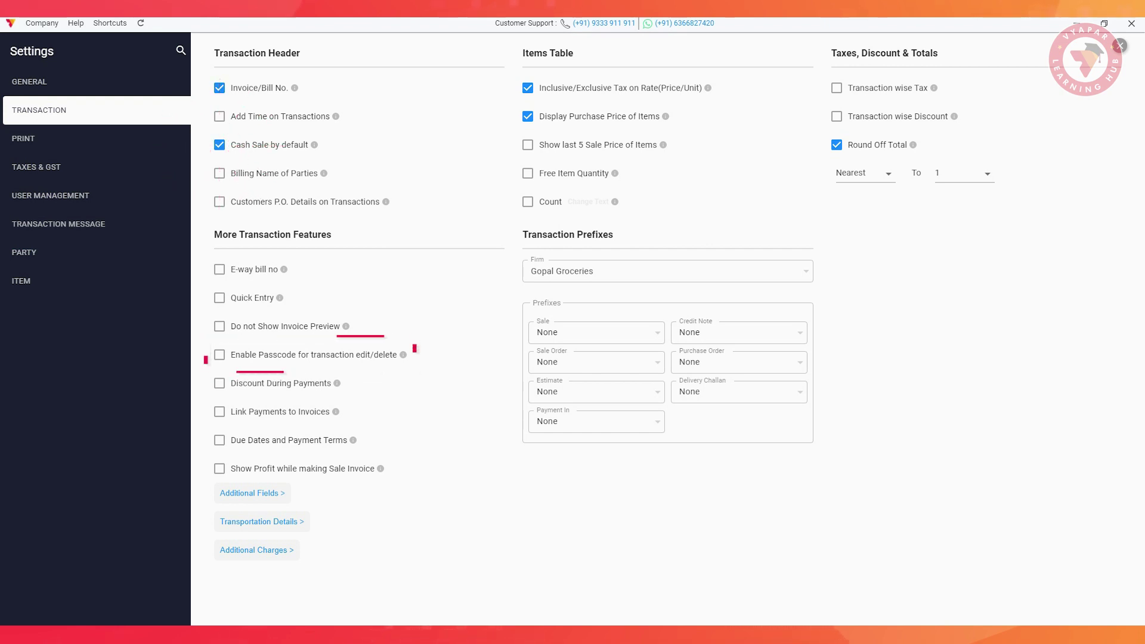
{"action": "left_click", "coordinate": [219, 355]}
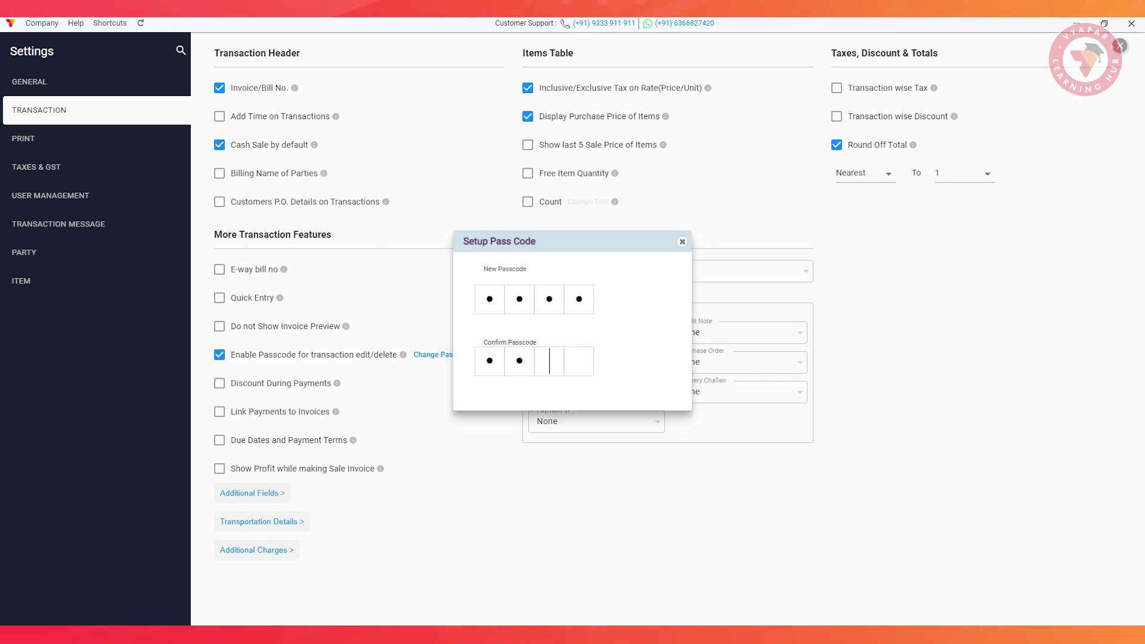
{"action": "left_click", "coordinate": [641, 410]}
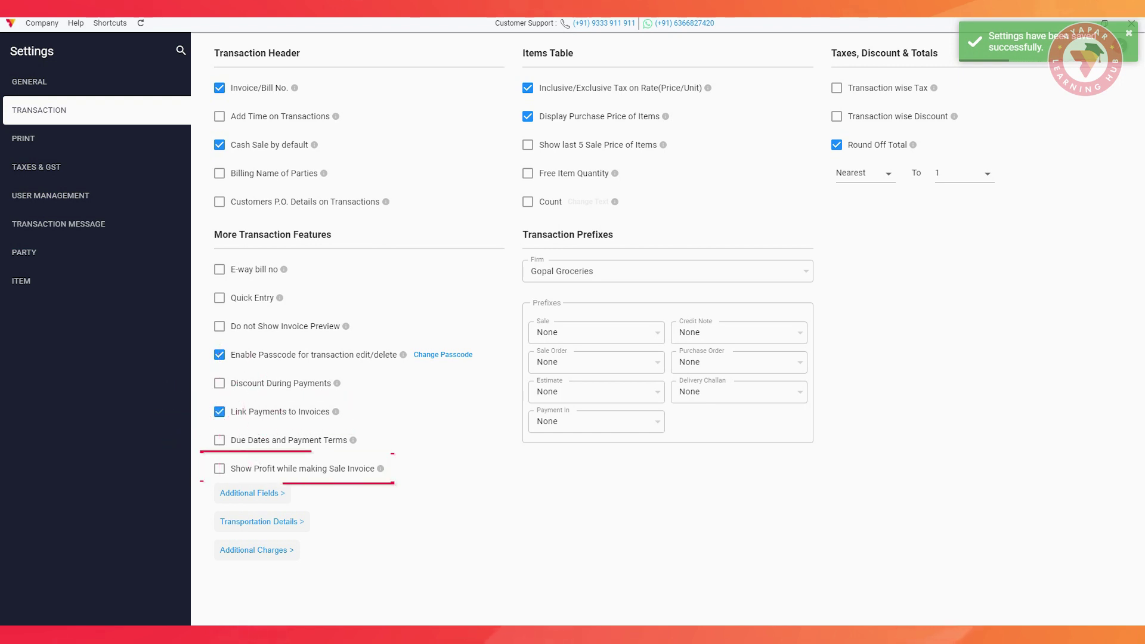
{"action": "left_click", "coordinate": [219, 468]}
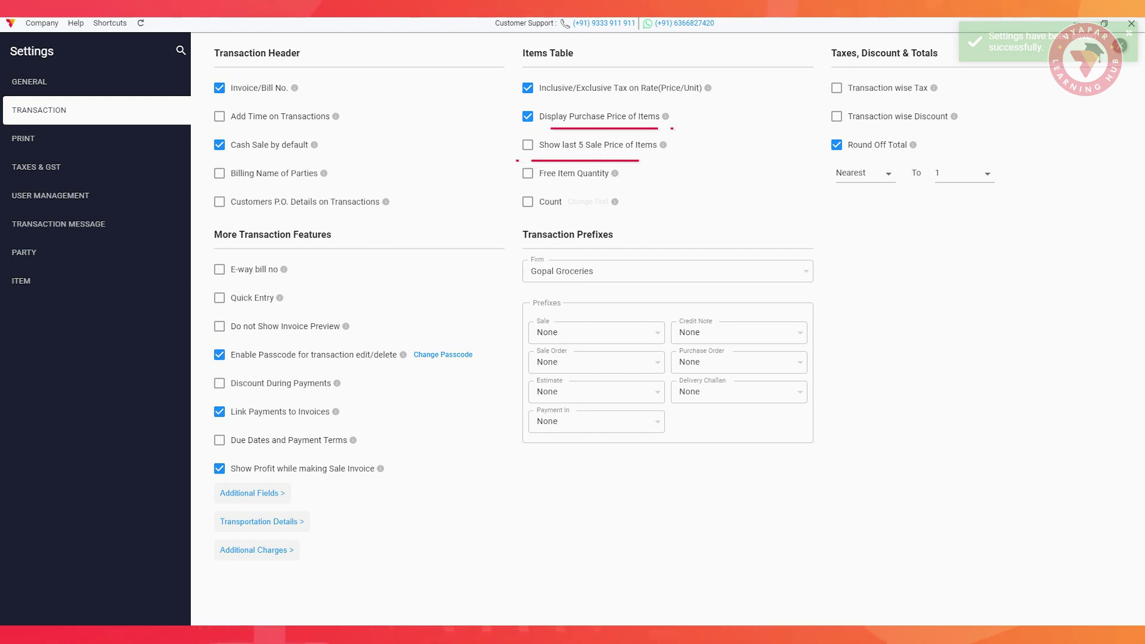
{"action": "left_click", "coordinate": [528, 145]}
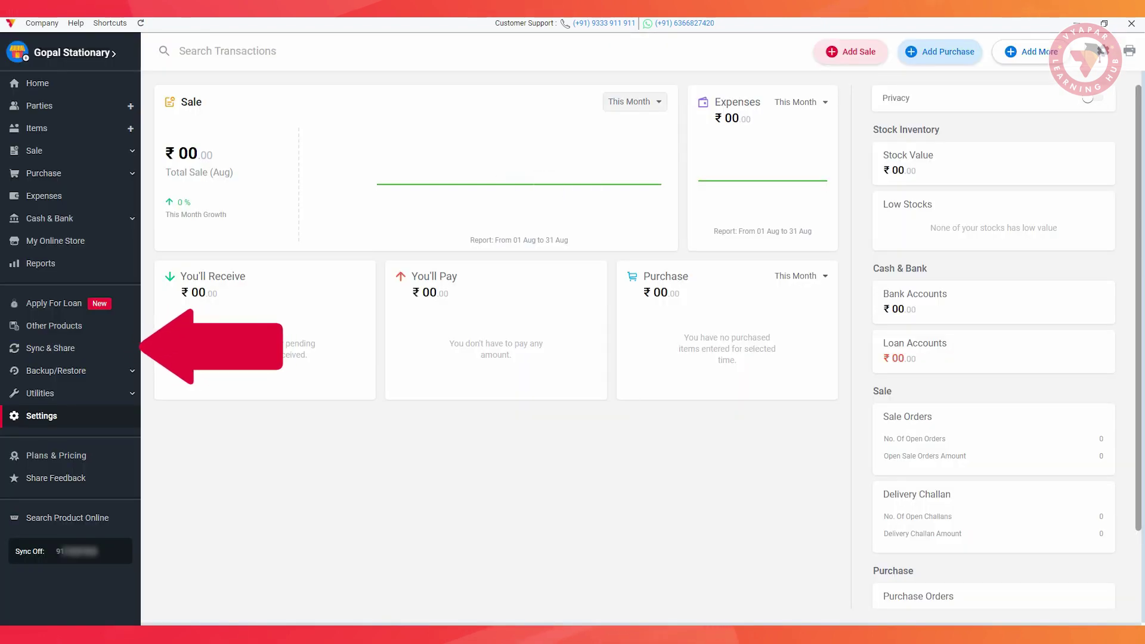
Visit the Sync & Share page, then start adding a new item
{"action": "left_click", "coordinate": [51, 348]}
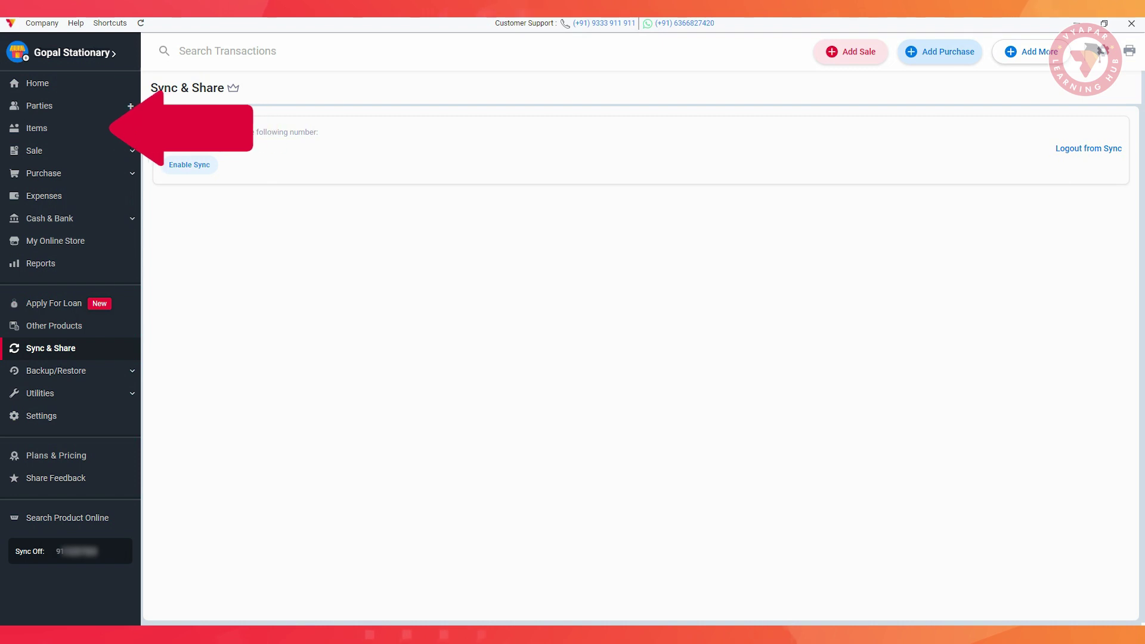
{"action": "left_click", "coordinate": [43, 127]}
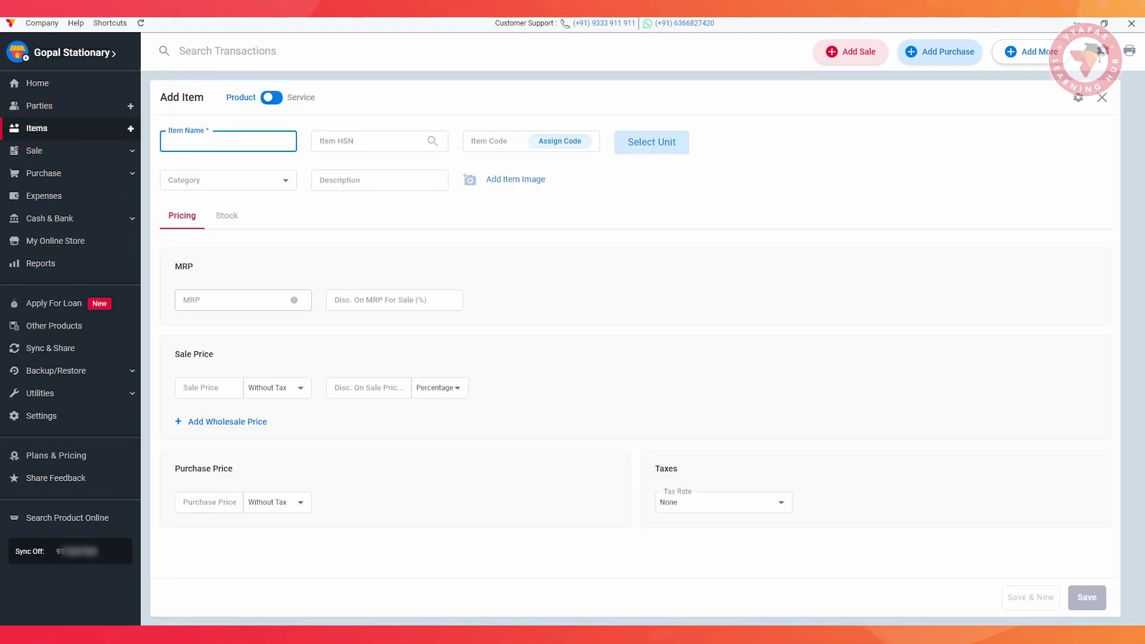
Name the item 'Notebook, Apsara 24*18' with HSN 3456, code 87654 and unit Pcs
{"action": "type", "text": "N"}
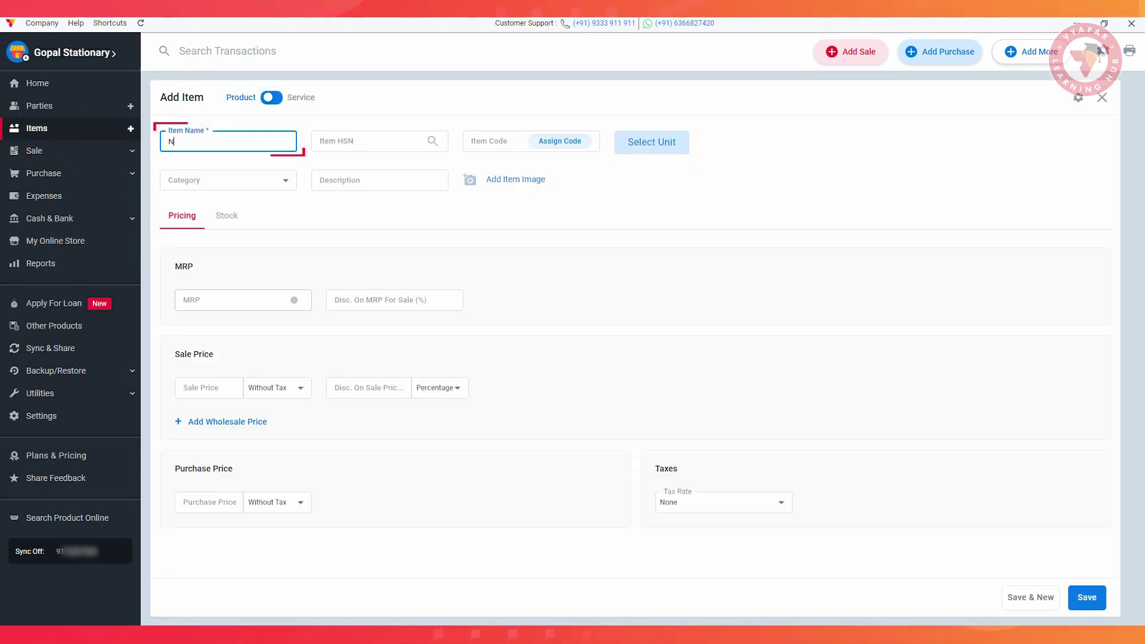
{"action": "type", "text": "otebook,"}
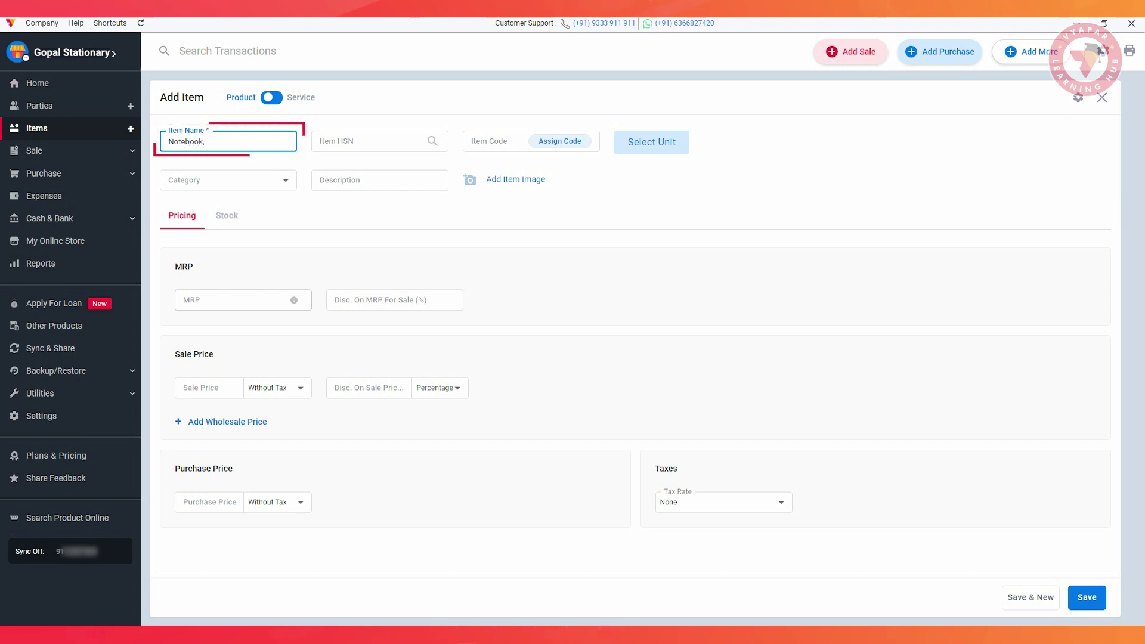
{"action": "type", "text": " Apsara 24"}
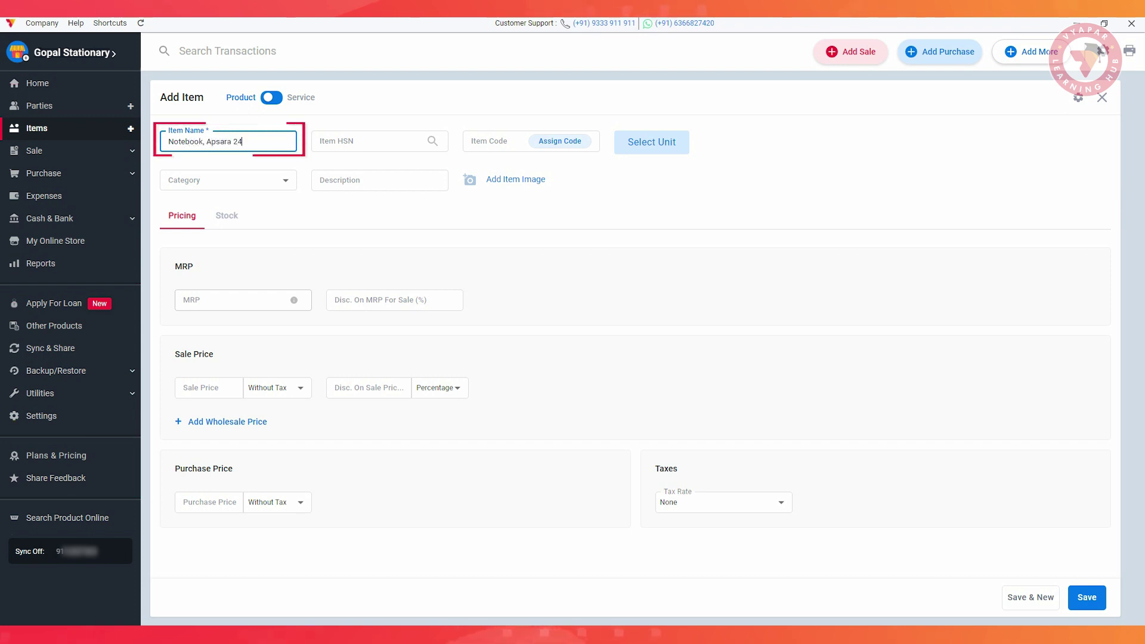
{"action": "type", "text": "*18"}
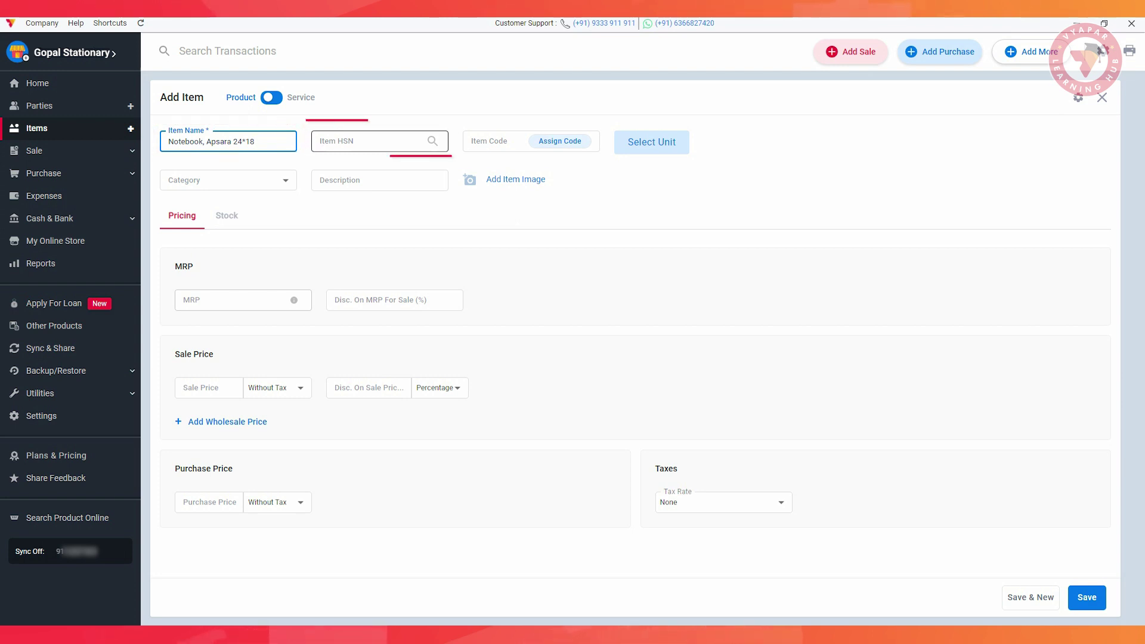
{"action": "left_click", "coordinate": [370, 141]}
{"action": "type", "text": "3456"}
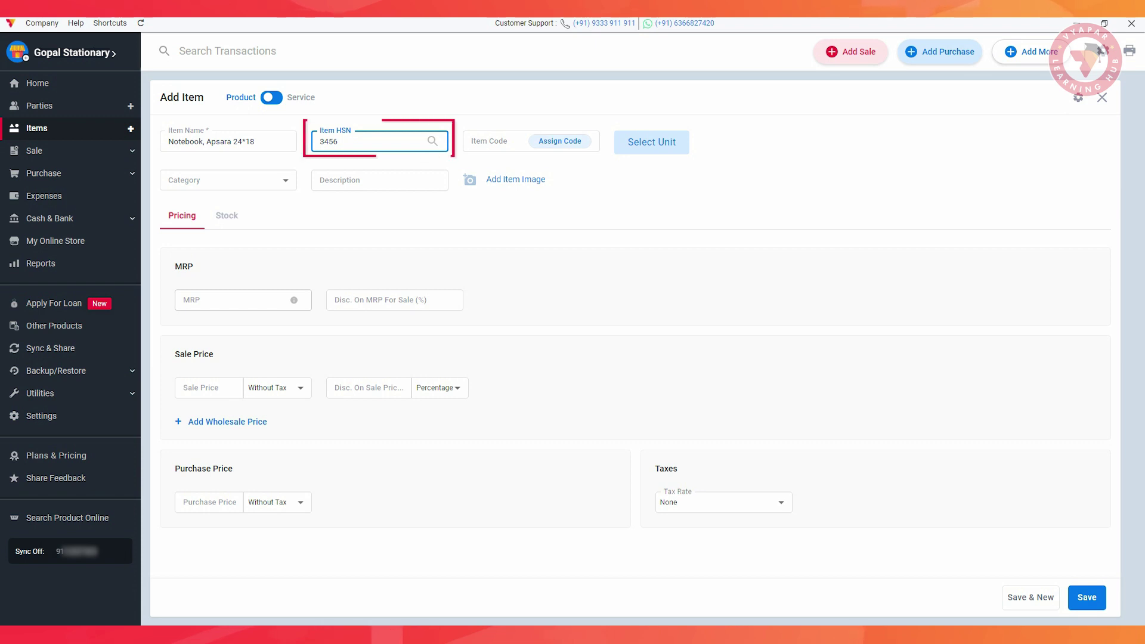
{"action": "left_click", "coordinate": [531, 142]}
{"action": "type", "text": "87654"}
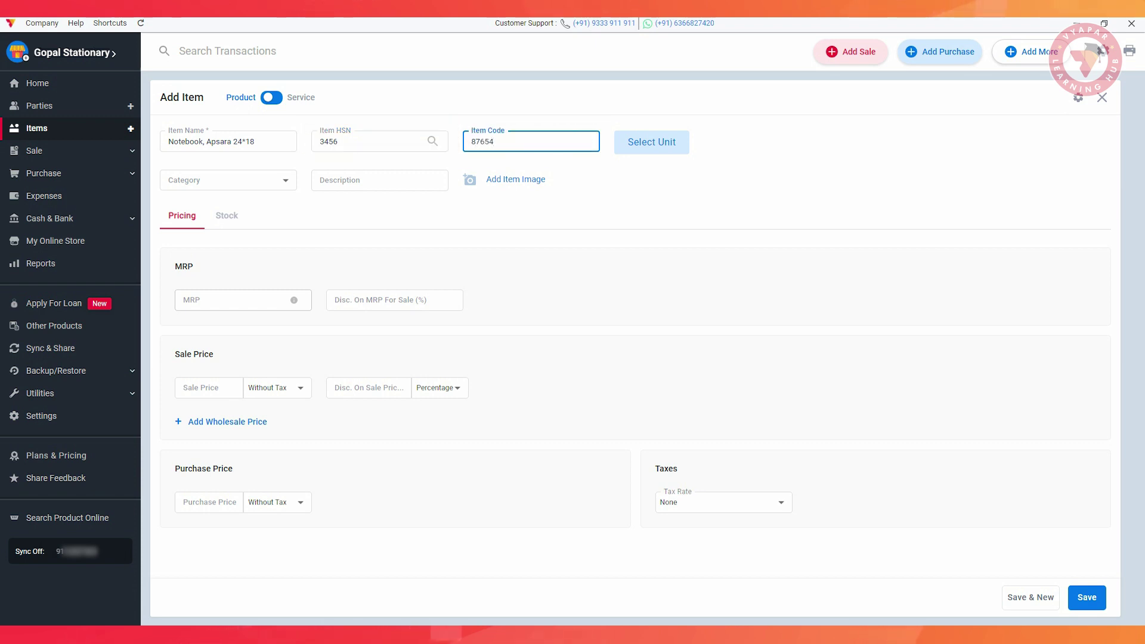
{"action": "left_click", "coordinate": [651, 142]}
{"action": "left_click", "coordinate": [507, 320]}
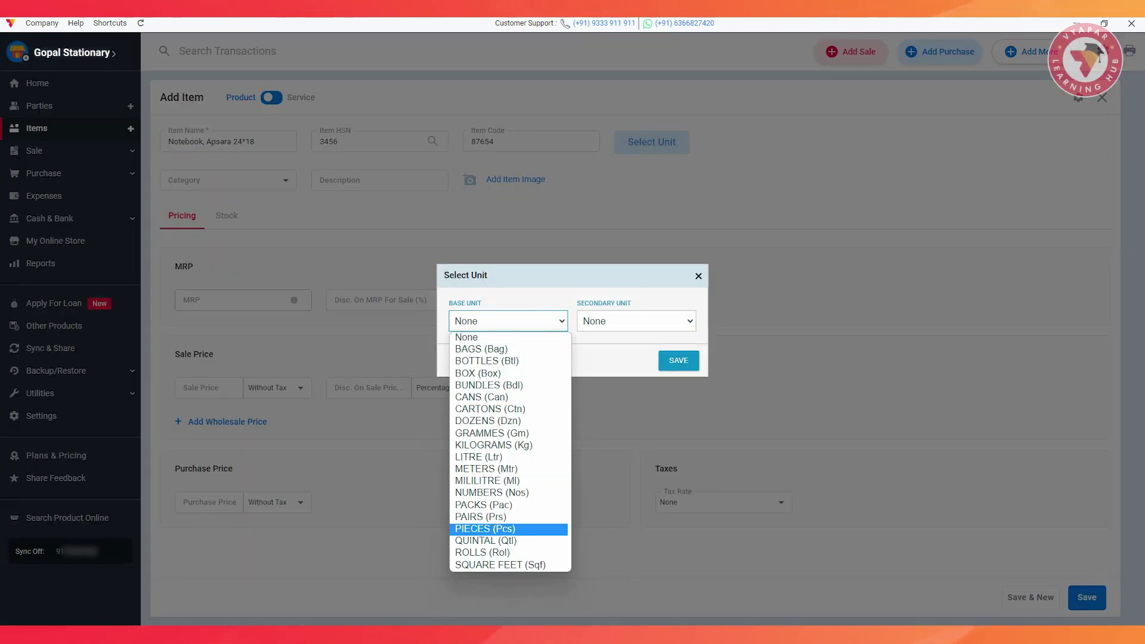
{"action": "left_click", "coordinate": [482, 529]}
{"action": "left_click", "coordinate": [680, 361]}
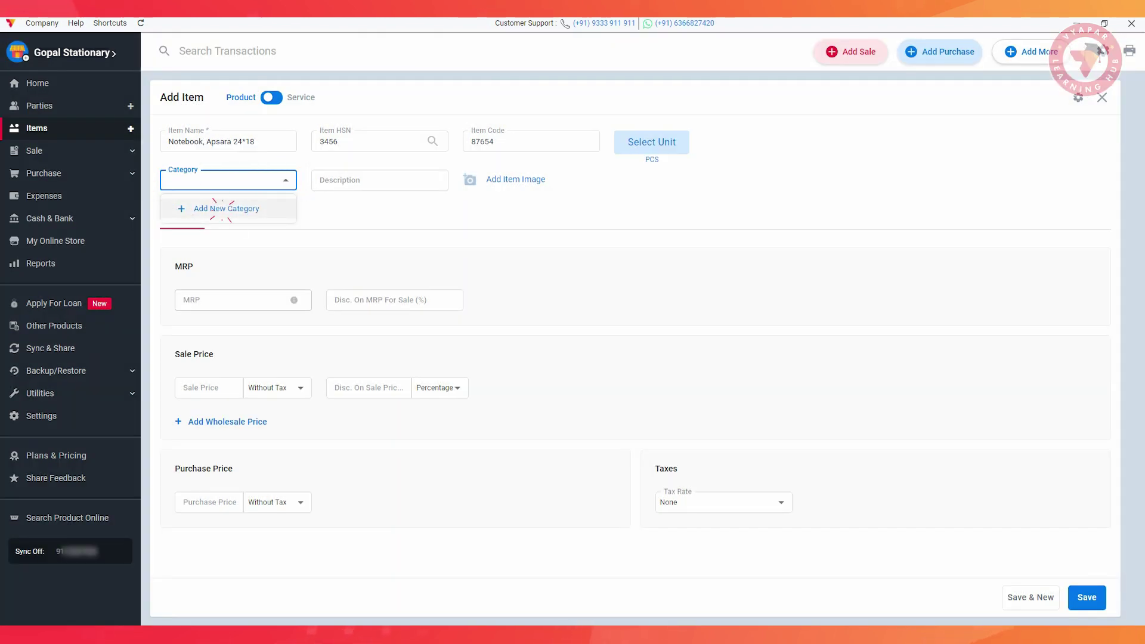
Add new category 'Apsara', description '160 Pages' and the download (15) image
{"action": "left_click", "coordinate": [218, 208]}
{"action": "type", "text": "Apsara"}
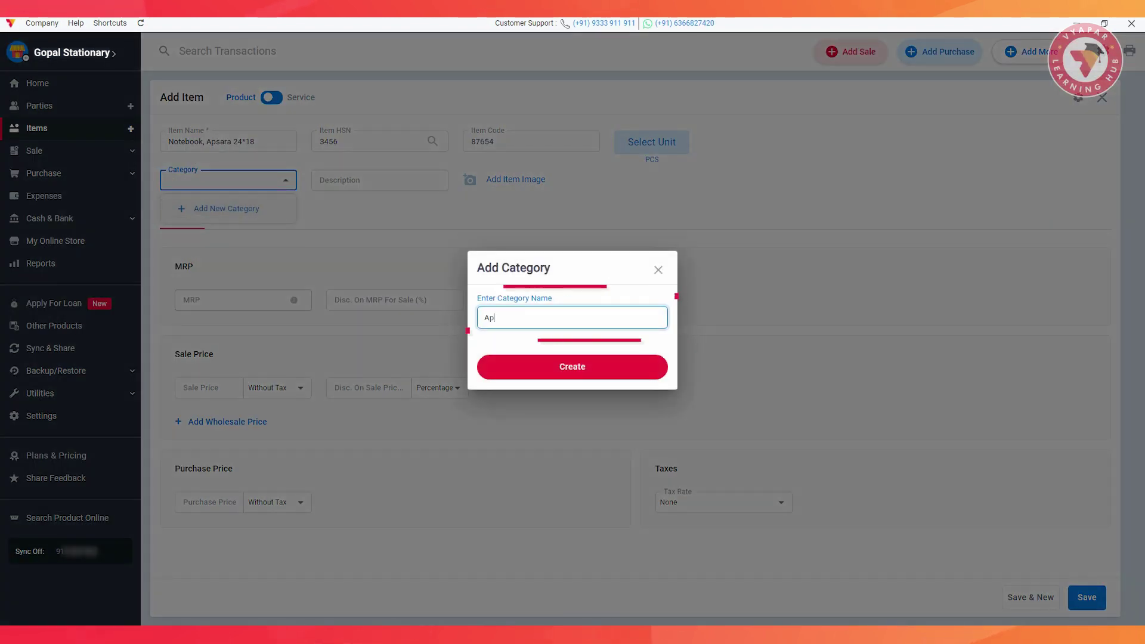
{"action": "left_click", "coordinate": [572, 366]}
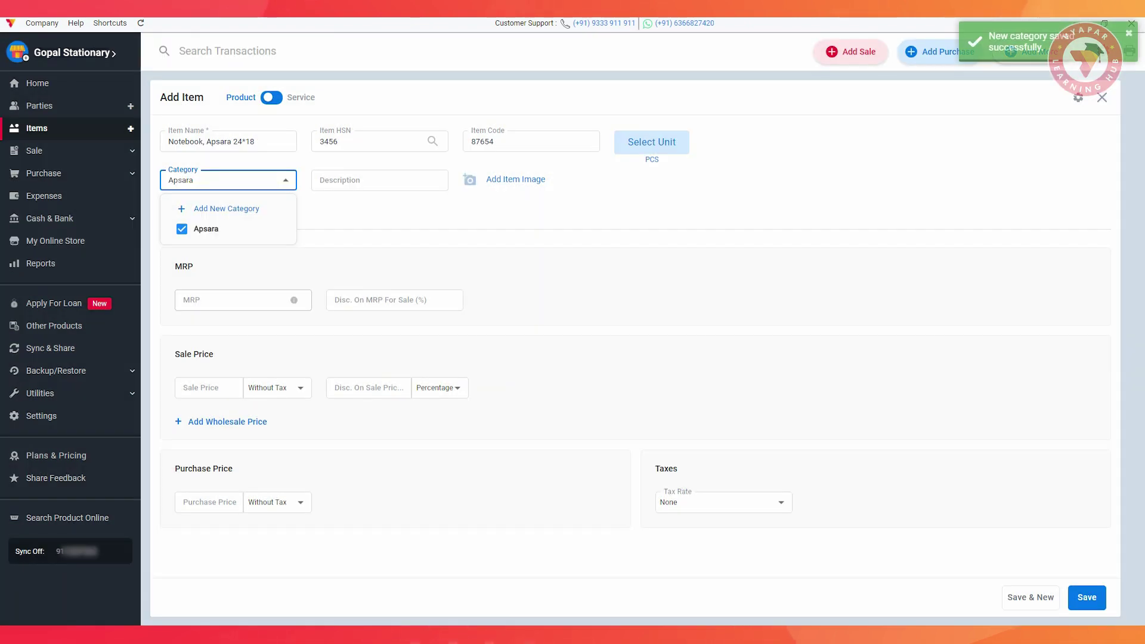
{"action": "left_click", "coordinate": [380, 181]}
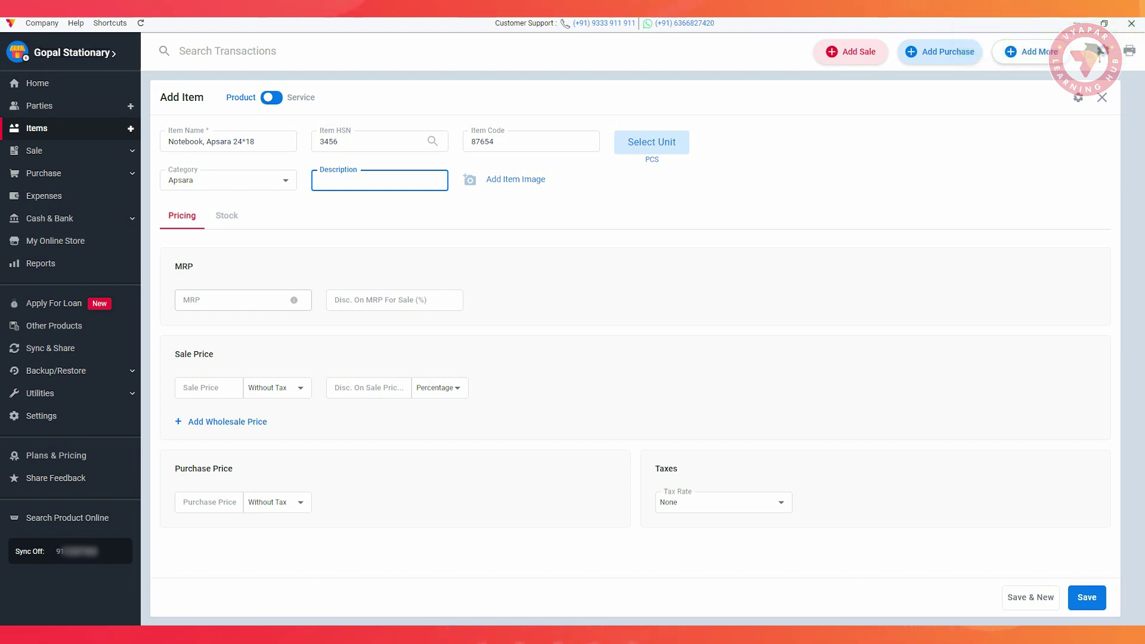
{"action": "type", "text": "16"}
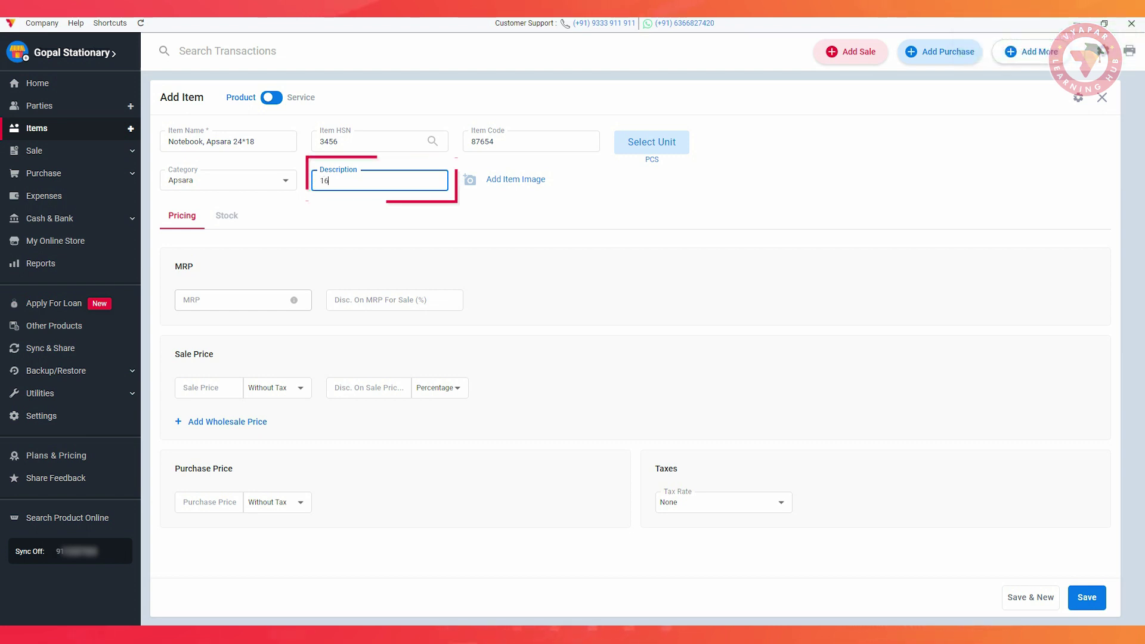
{"action": "type", "text": "0 Pages"}
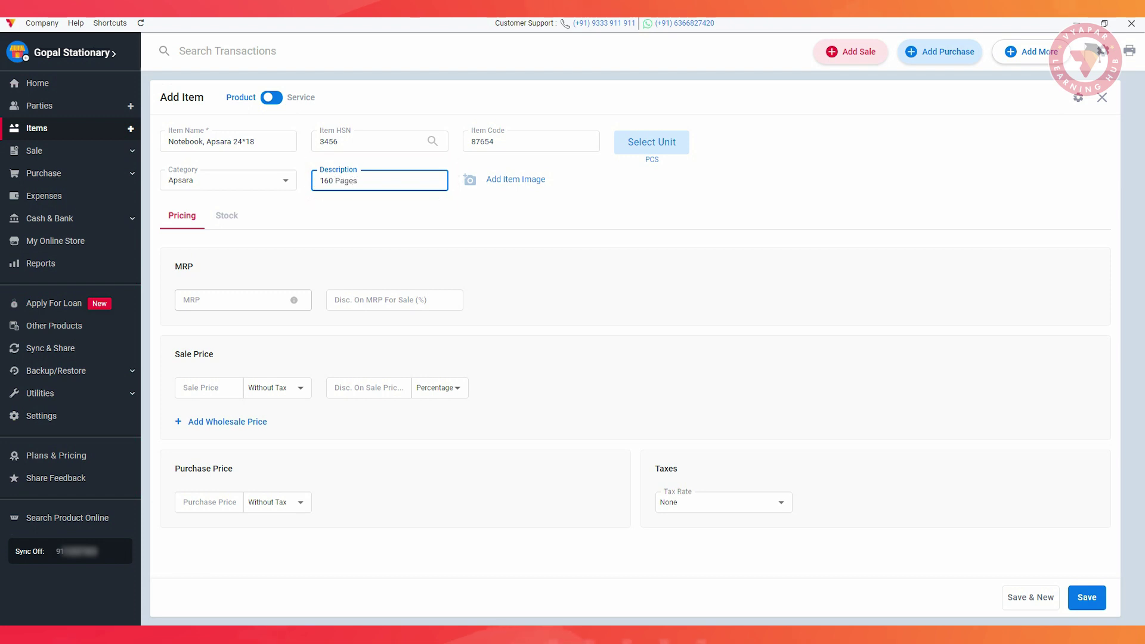
{"action": "left_click", "coordinate": [509, 179]}
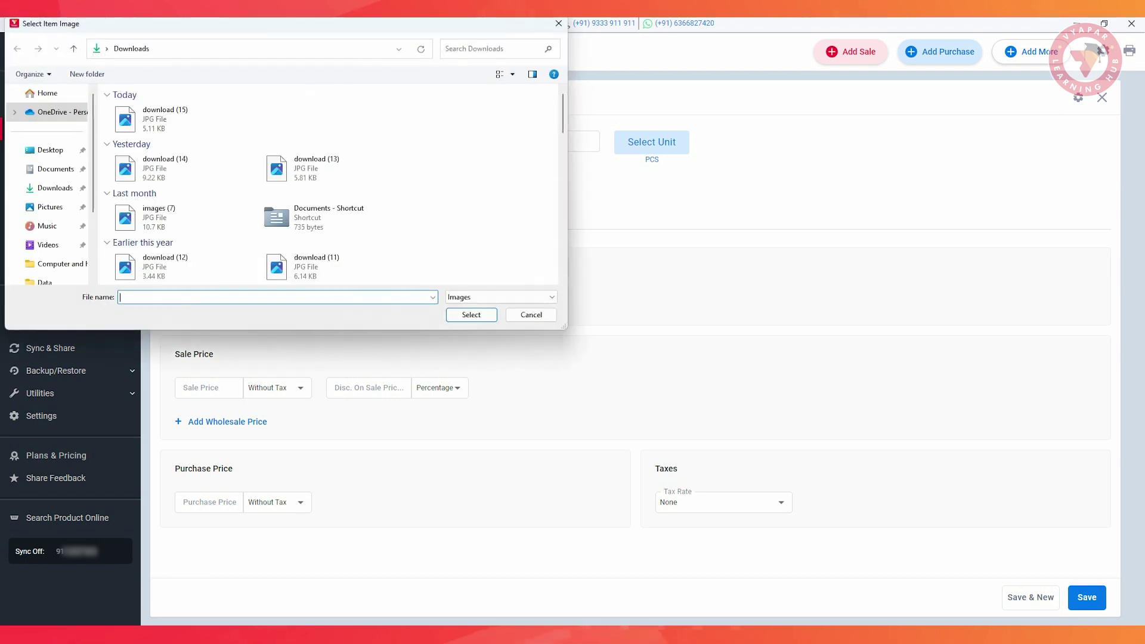
{"action": "left_click", "coordinate": [166, 119]}
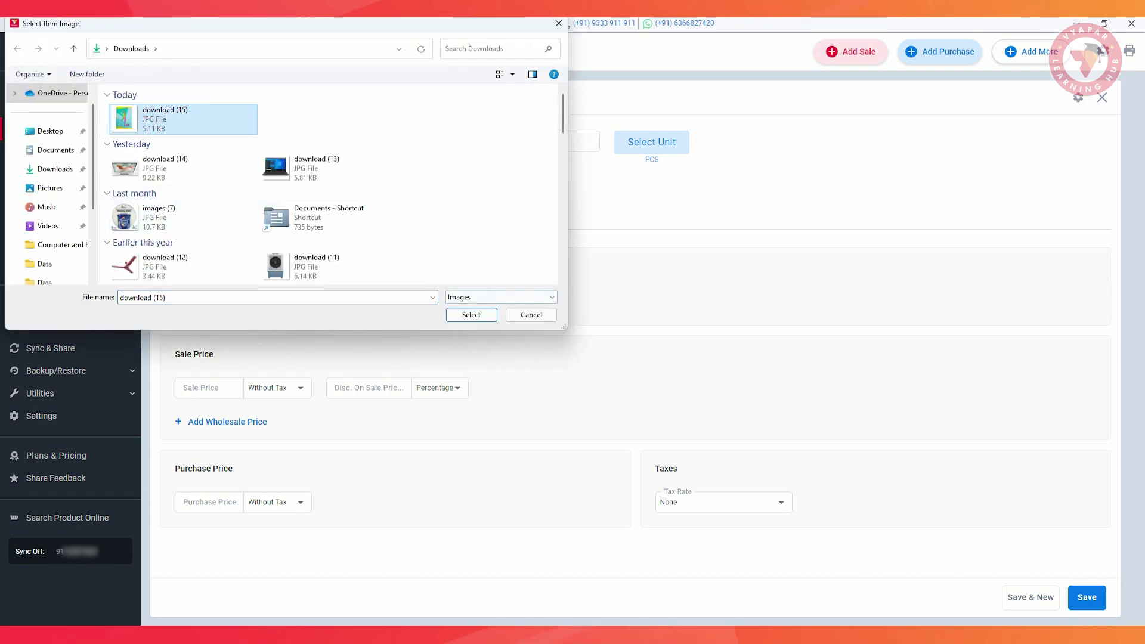
{"action": "left_click", "coordinate": [471, 314]}
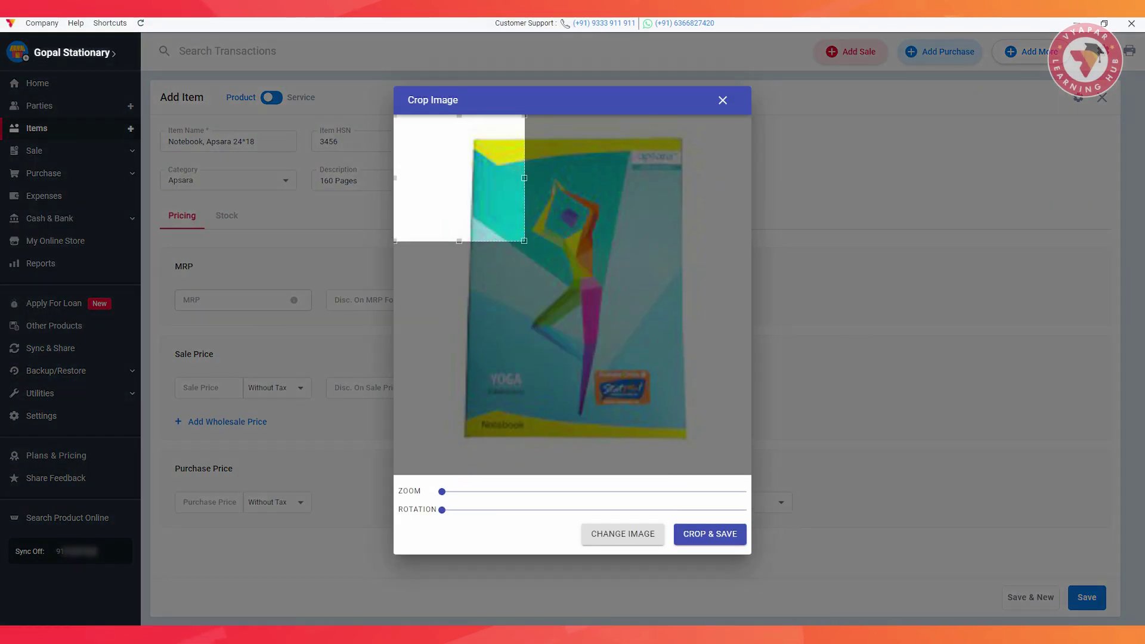
{"action": "left_click", "coordinate": [707, 534]}
Set MRP and sale price 50, purchase price 30 and tax GST@12%
{"action": "left_click", "coordinate": [239, 300]}
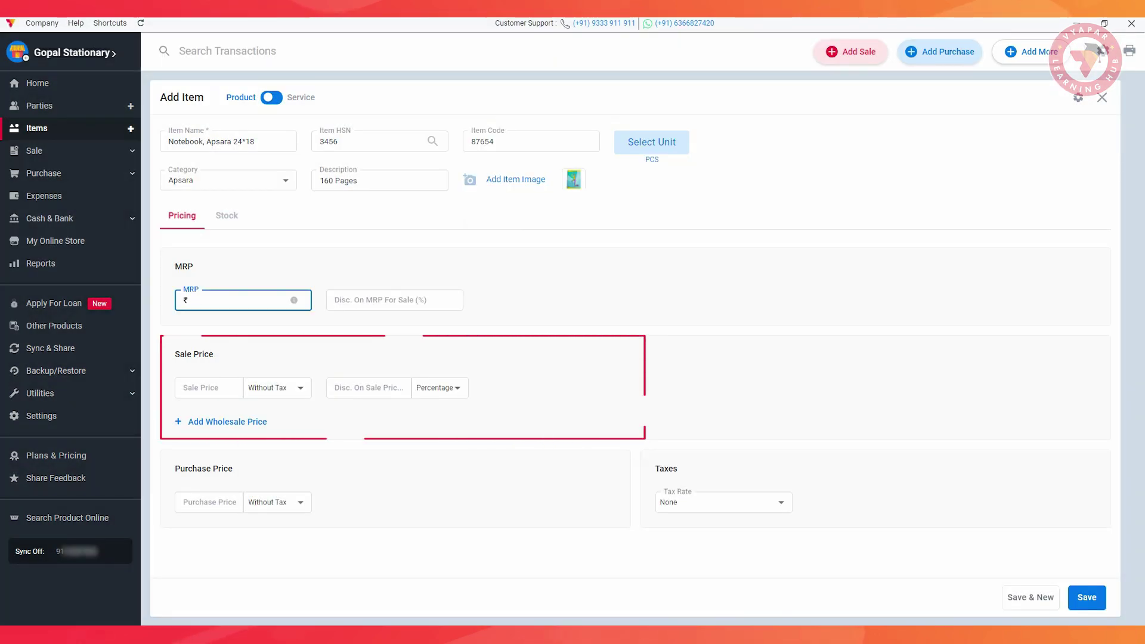
{"action": "type", "text": "50"}
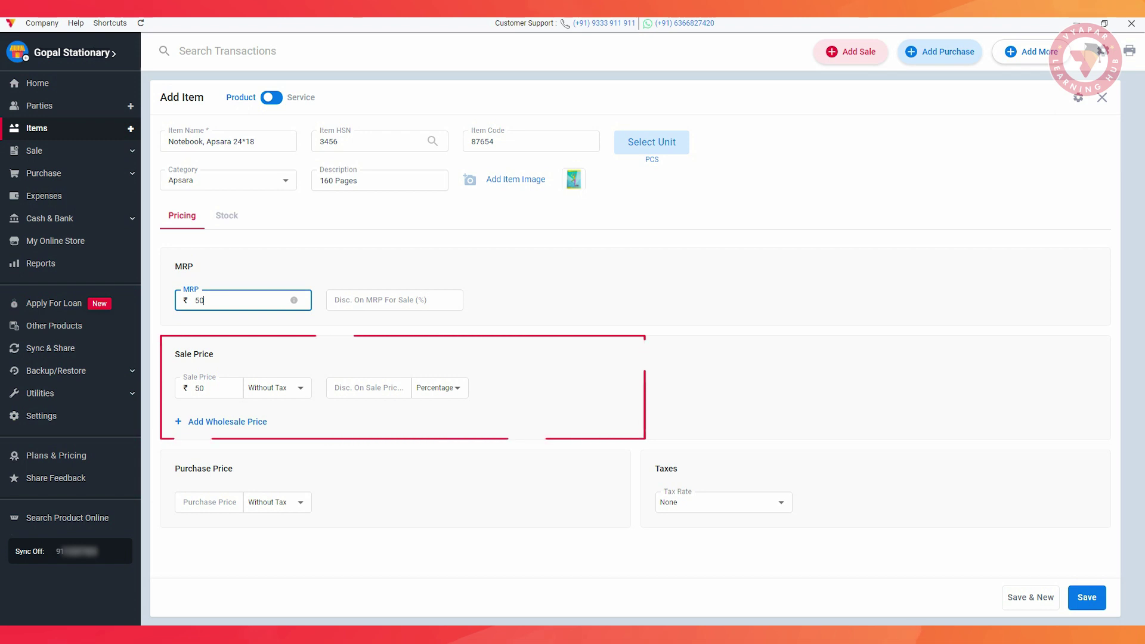
{"action": "left_click", "coordinate": [208, 502]}
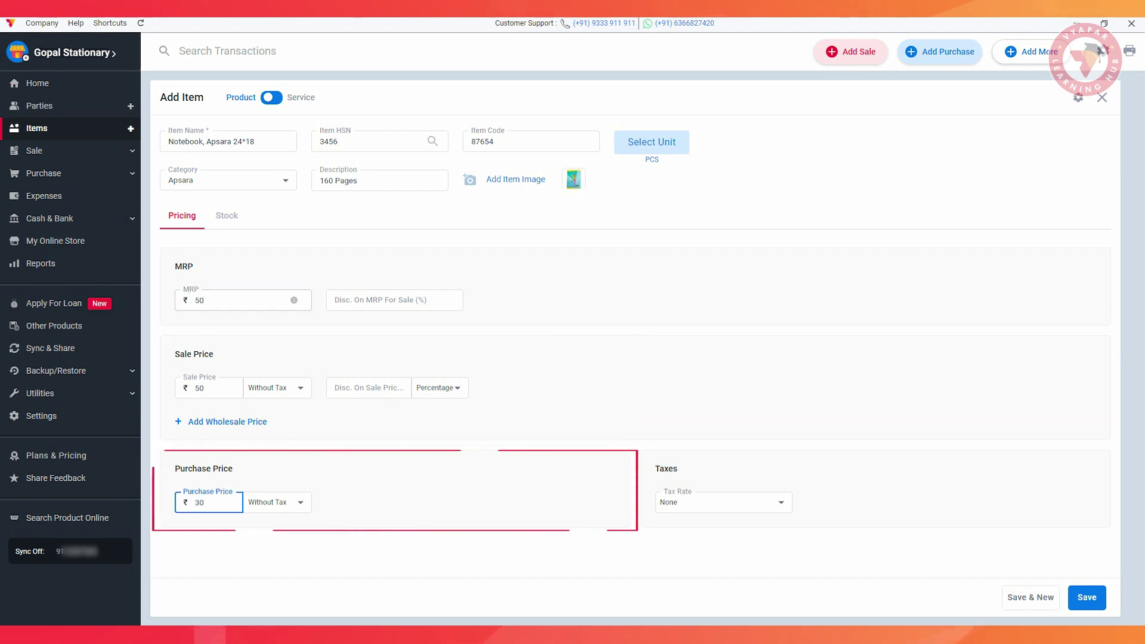
{"action": "left_click", "coordinate": [781, 502]}
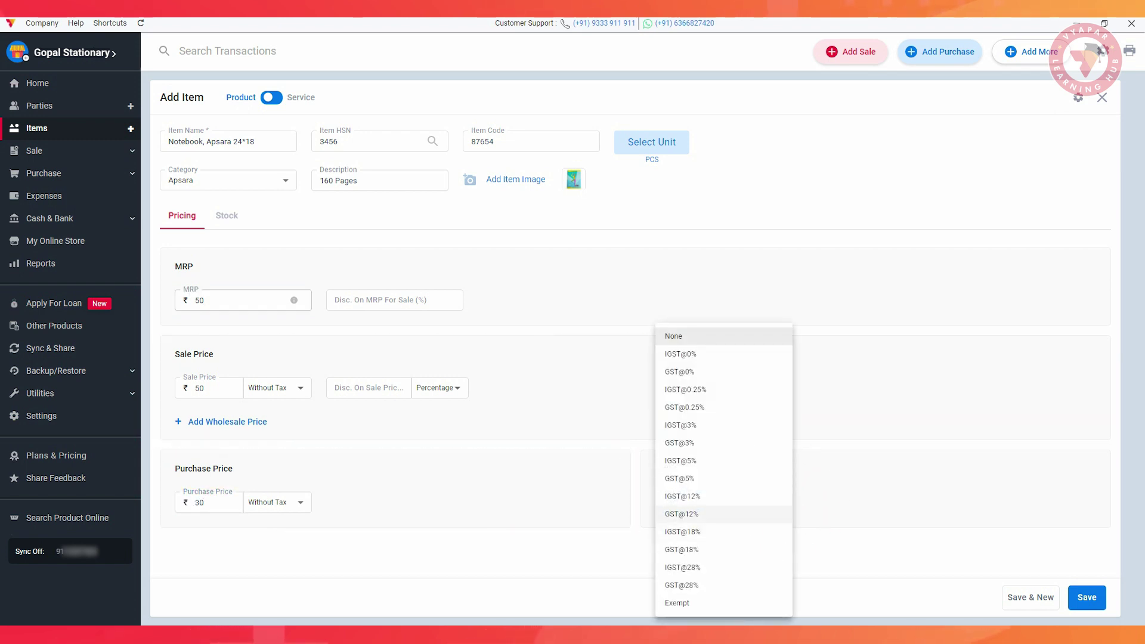
{"action": "left_click", "coordinate": [682, 514]}
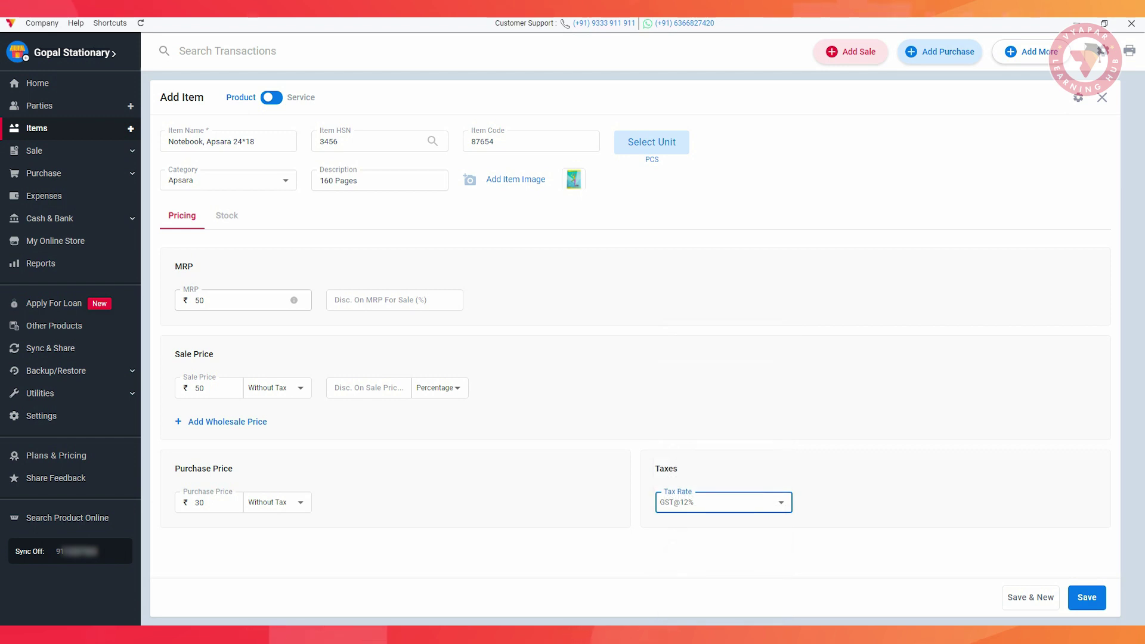
{"action": "left_click", "coordinate": [226, 215]}
{"action": "left_click", "coordinate": [228, 257]}
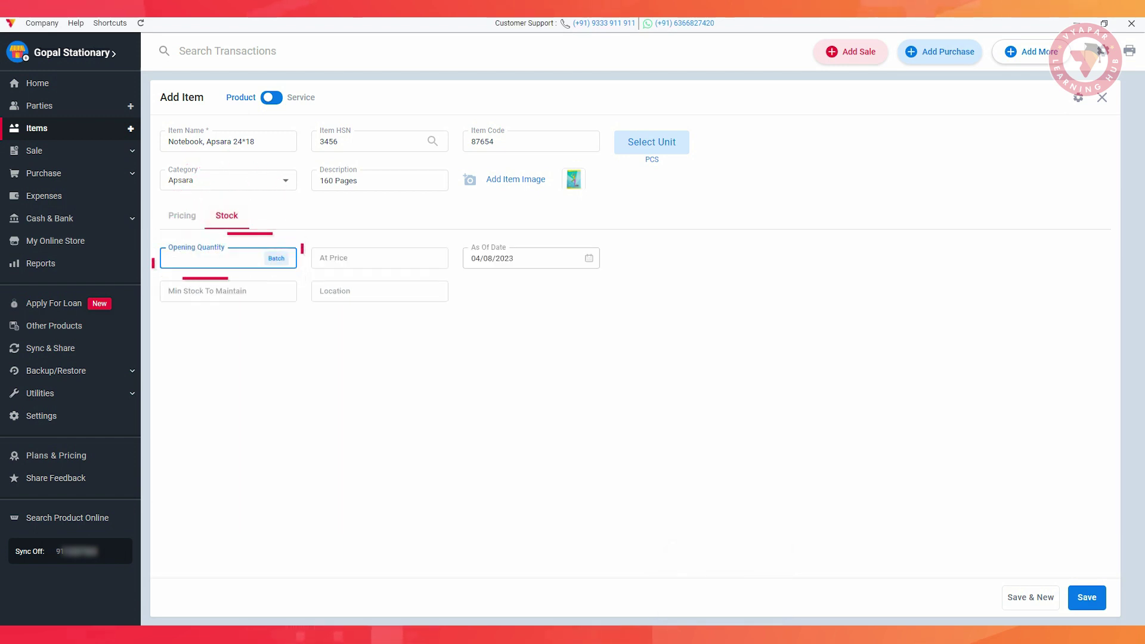
Enter opening quantity 12 at ₹28, minimum stock 5, location Store, and save the item
{"action": "type", "text": "12"}
{"action": "left_click", "coordinate": [379, 258]}
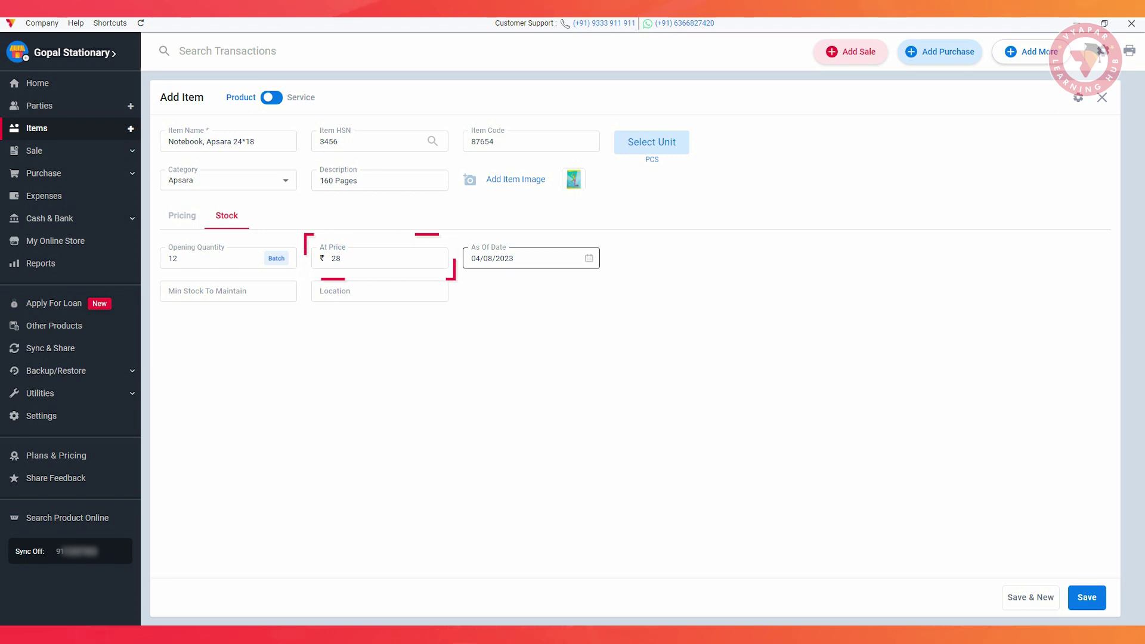
{"action": "left_click", "coordinate": [525, 258]}
{"action": "left_click", "coordinate": [228, 291]}
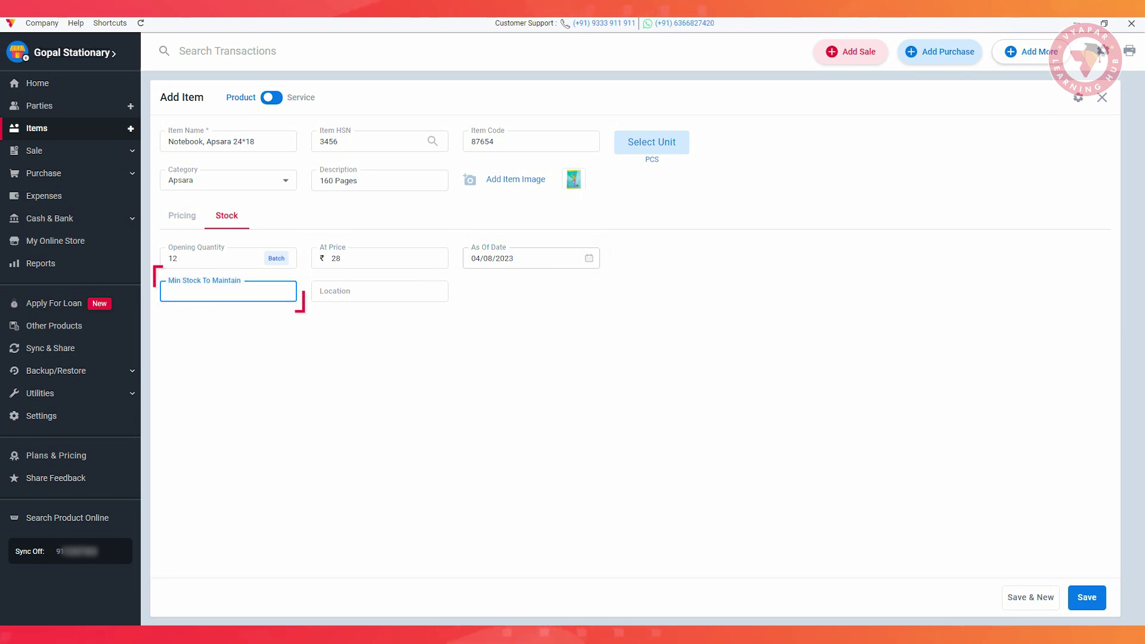
{"action": "type", "text": "5"}
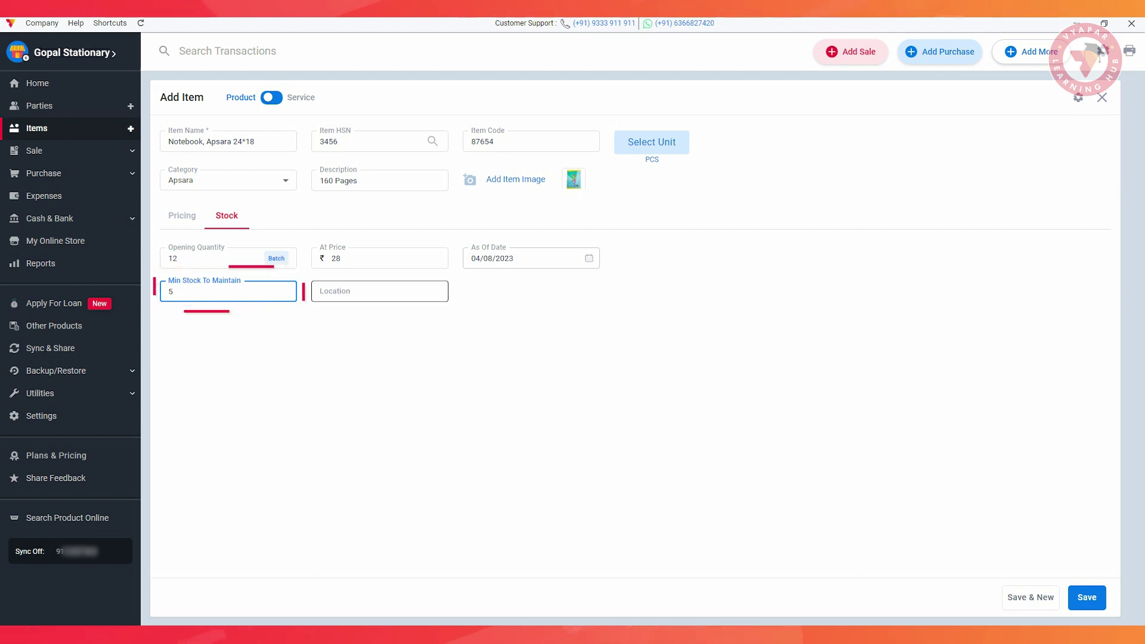
{"action": "left_click", "coordinate": [380, 291]}
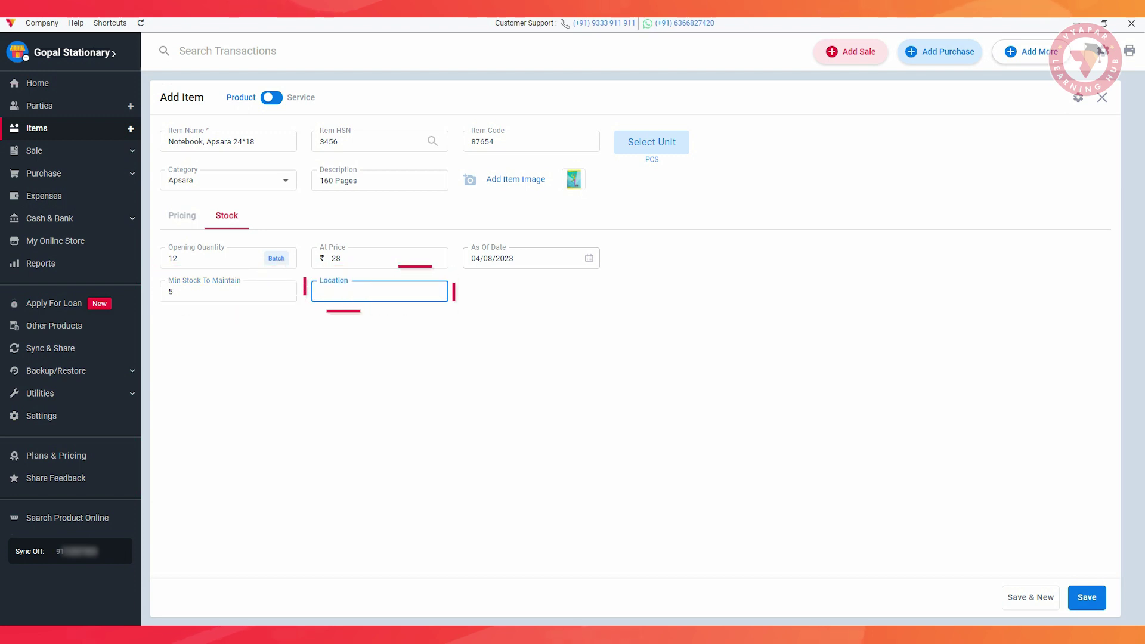
{"action": "type", "text": "Store"}
{"action": "left_click", "coordinate": [1087, 597]}
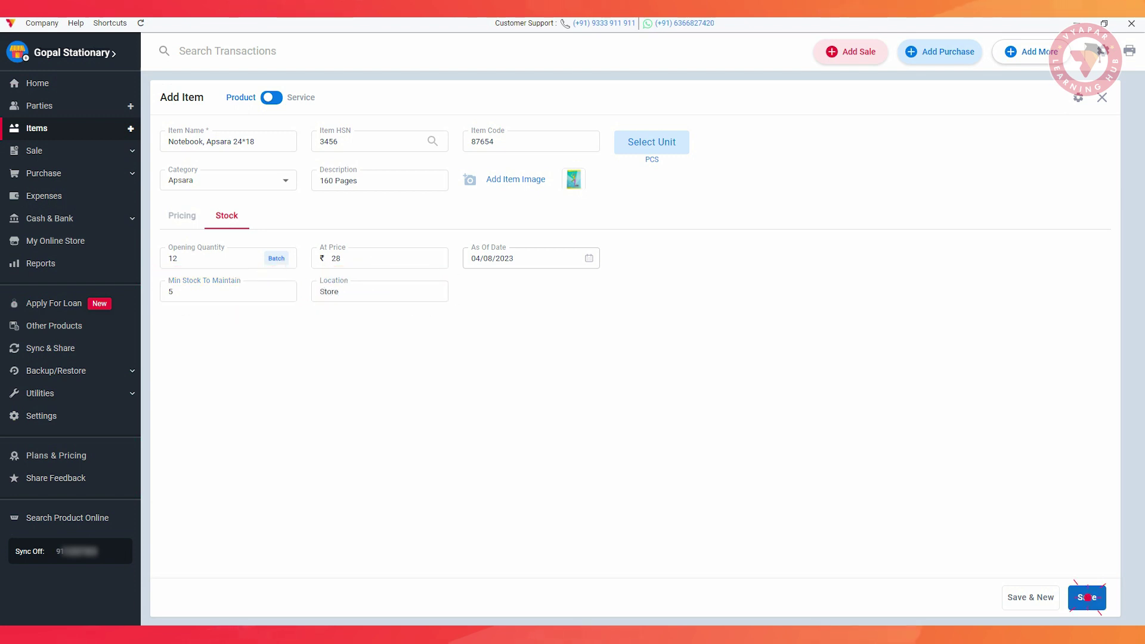
{"action": "left_click", "coordinate": [201, 207]}
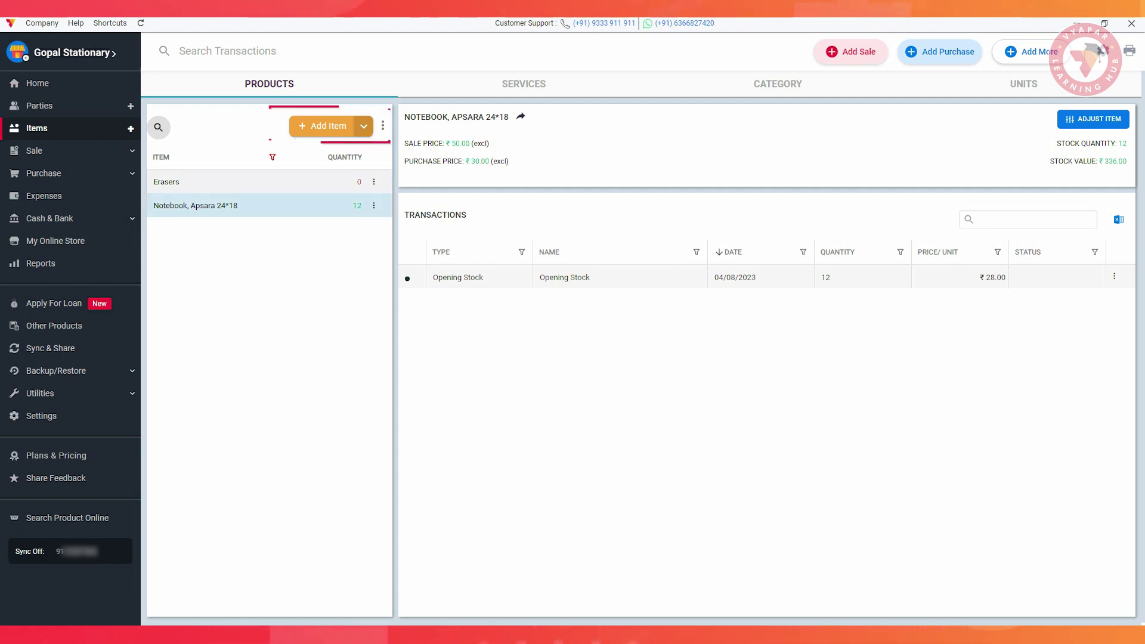
{"action": "left_click", "coordinate": [328, 126]}
Name the item 'Notebook, Nataraj' with HSN 23456, code 6545 and unit Pcs
{"action": "type", "text": "Note"}
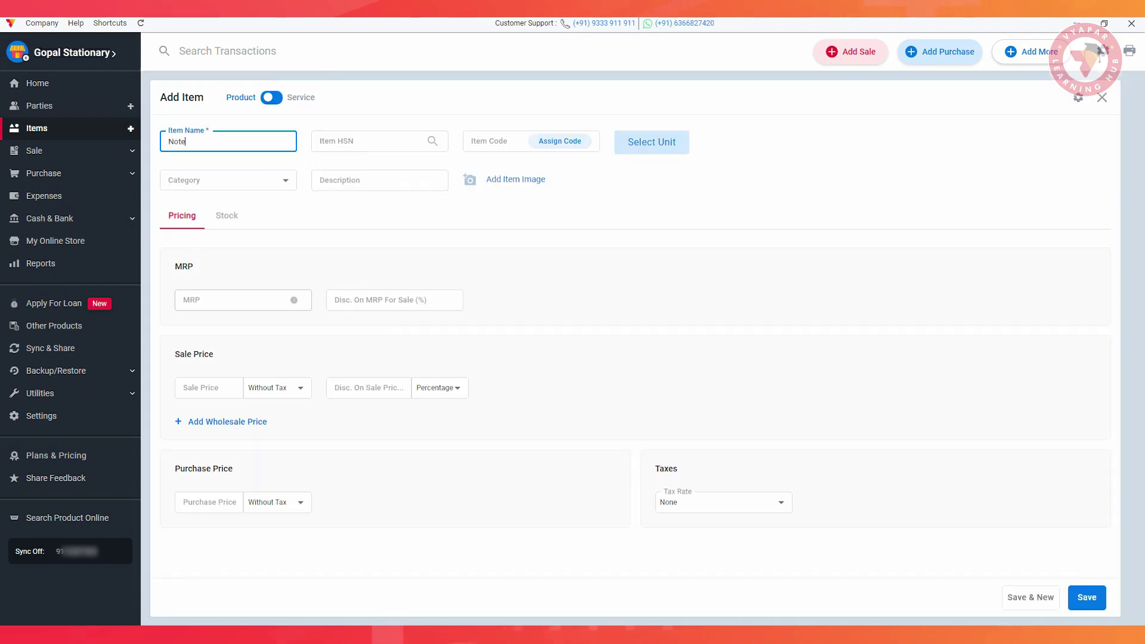
{"action": "type", "text": "book, Nataraj"}
{"action": "left_click", "coordinate": [370, 142]}
{"action": "type", "text": "234566545"}
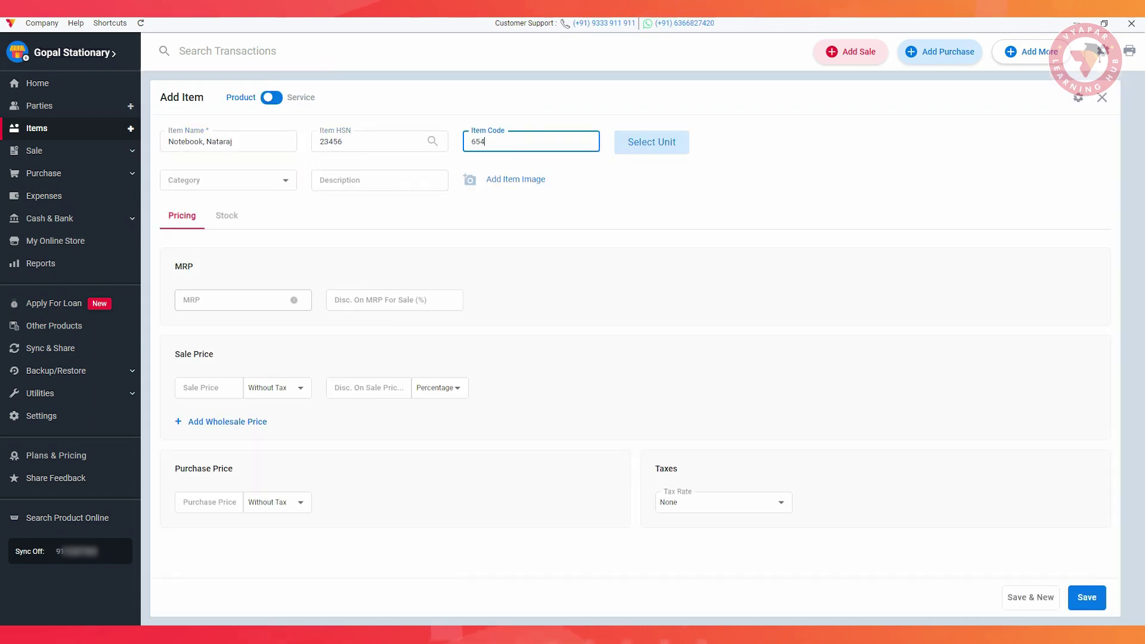
{"action": "left_click", "coordinate": [652, 142]}
{"action": "left_click", "coordinate": [503, 320]}
{"action": "left_click", "coordinate": [678, 358]}
Add new category 'Nataraj', description 'Plain pages' and an item picture
{"action": "left_click", "coordinate": [228, 180]}
{"action": "left_click", "coordinate": [227, 208]}
{"action": "type", "text": "Nataraj"}
{"action": "left_click", "coordinate": [572, 367]}
{"action": "left_click", "coordinate": [379, 180]}
{"action": "type", "text": "Plain pages"}
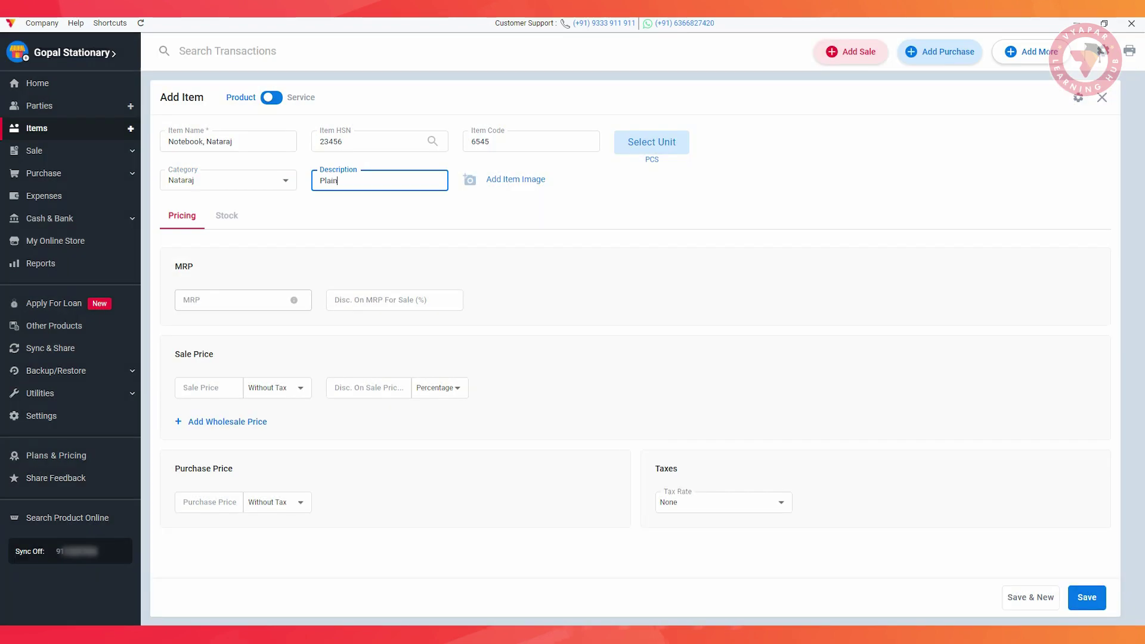
{"action": "left_click", "coordinate": [516, 179]}
{"action": "left_click", "coordinate": [471, 314]}
{"action": "left_click", "coordinate": [708, 460]}
Set the item's tax rate to GST@12%
{"action": "left_click", "coordinate": [723, 502]}
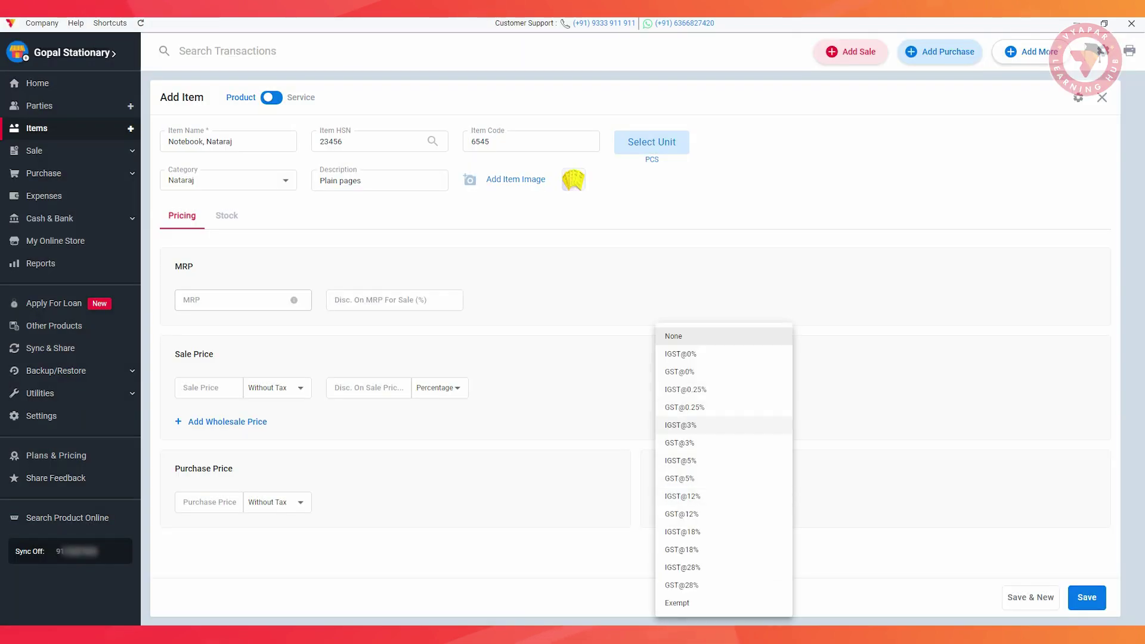
{"action": "left_click", "coordinate": [680, 514]}
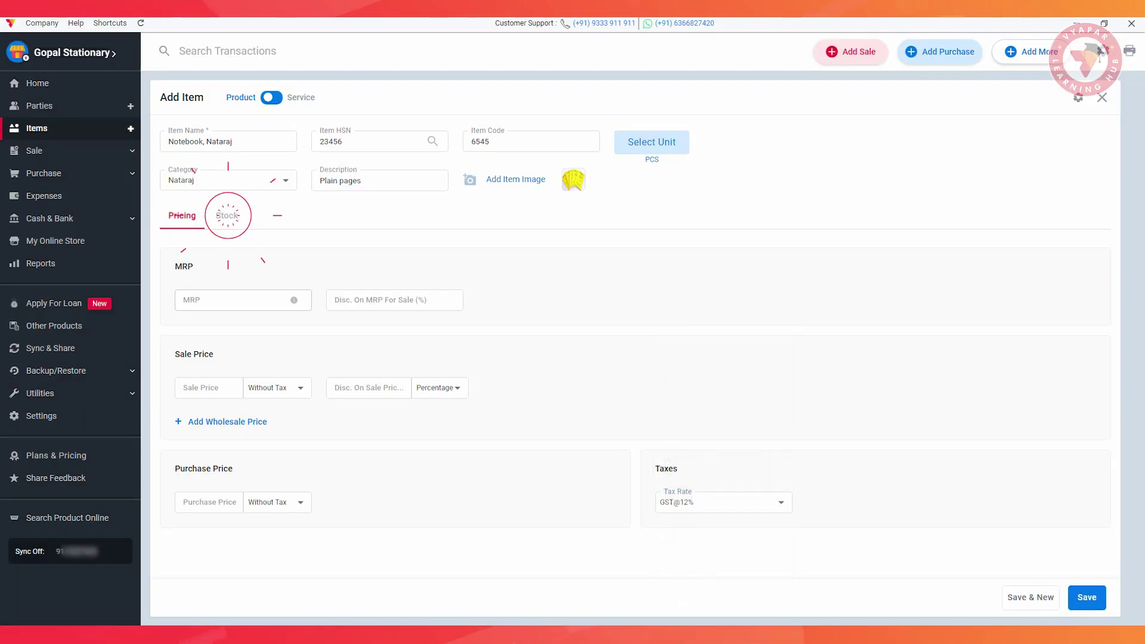
{"action": "left_click", "coordinate": [227, 216]}
{"action": "left_click", "coordinate": [209, 258]}
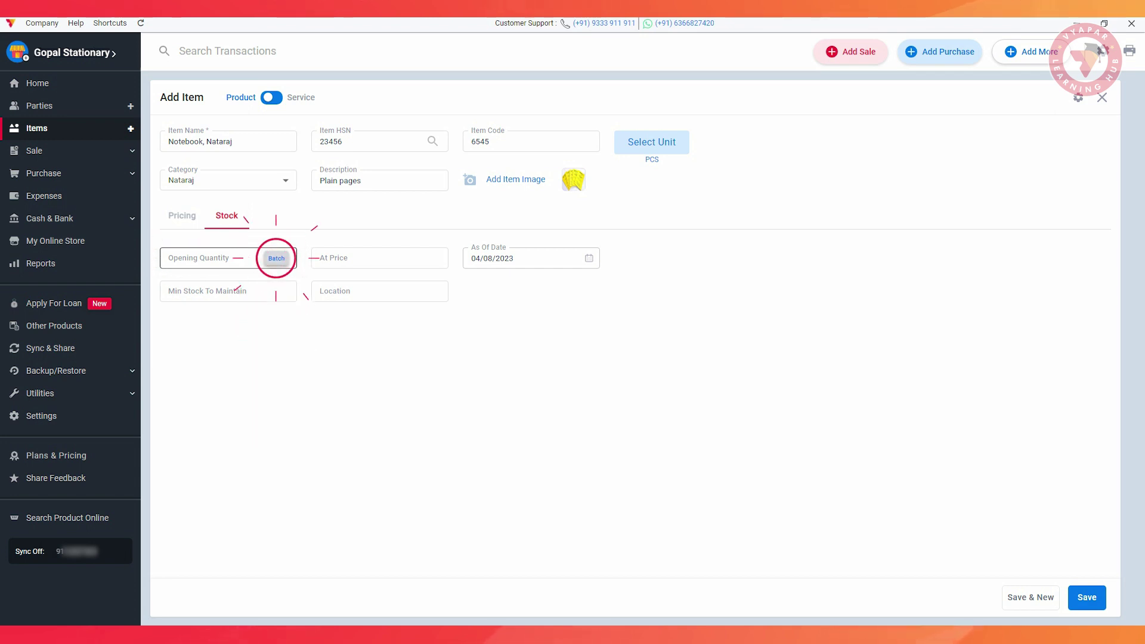
Enter stock batches, e.g. MRP 30, details '100 Plain Pages', size 20*10, quantity 5, and save them
{"action": "left_click", "coordinate": [276, 258]}
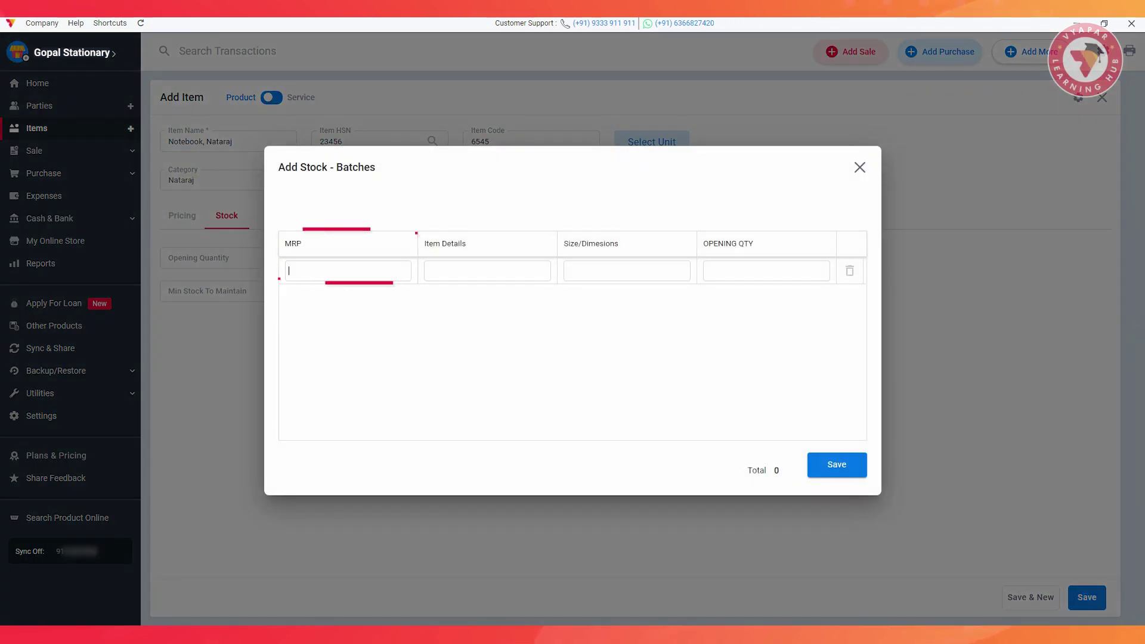
{"action": "type", "text": "30"}
{"action": "left_click", "coordinate": [487, 271]}
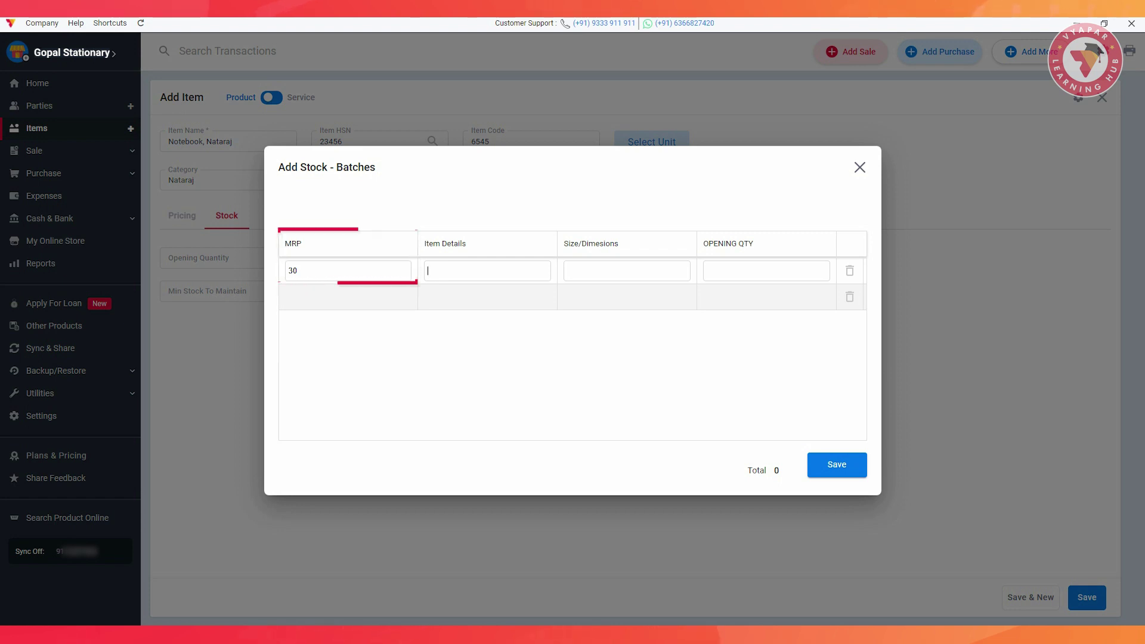
{"action": "type", "text": "100"}
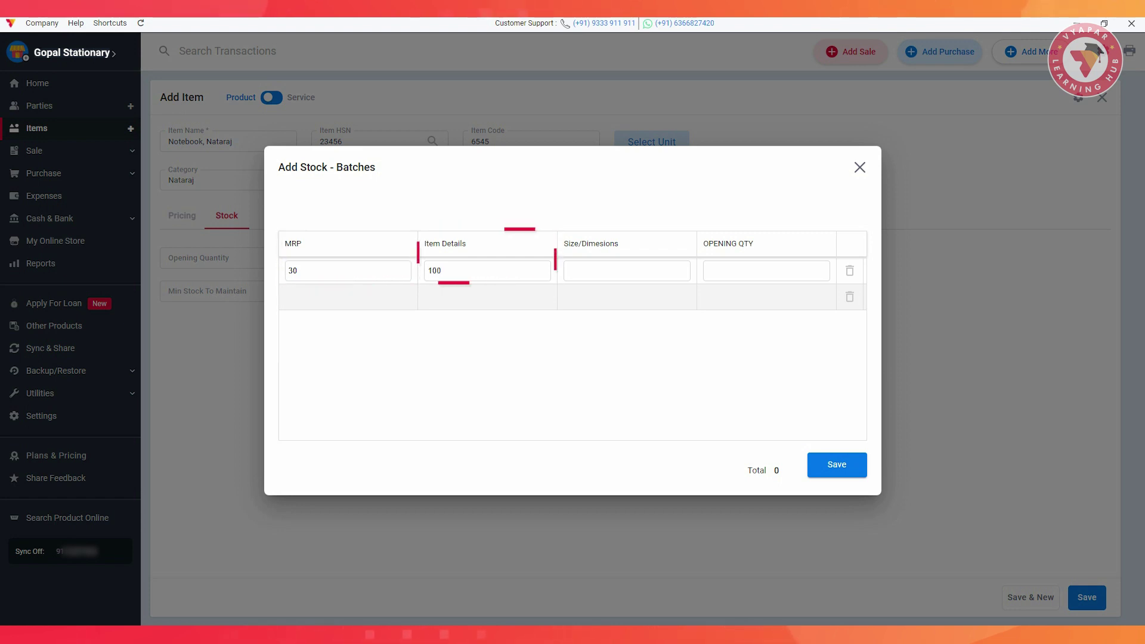
{"action": "type", "text": " Plain Pages"}
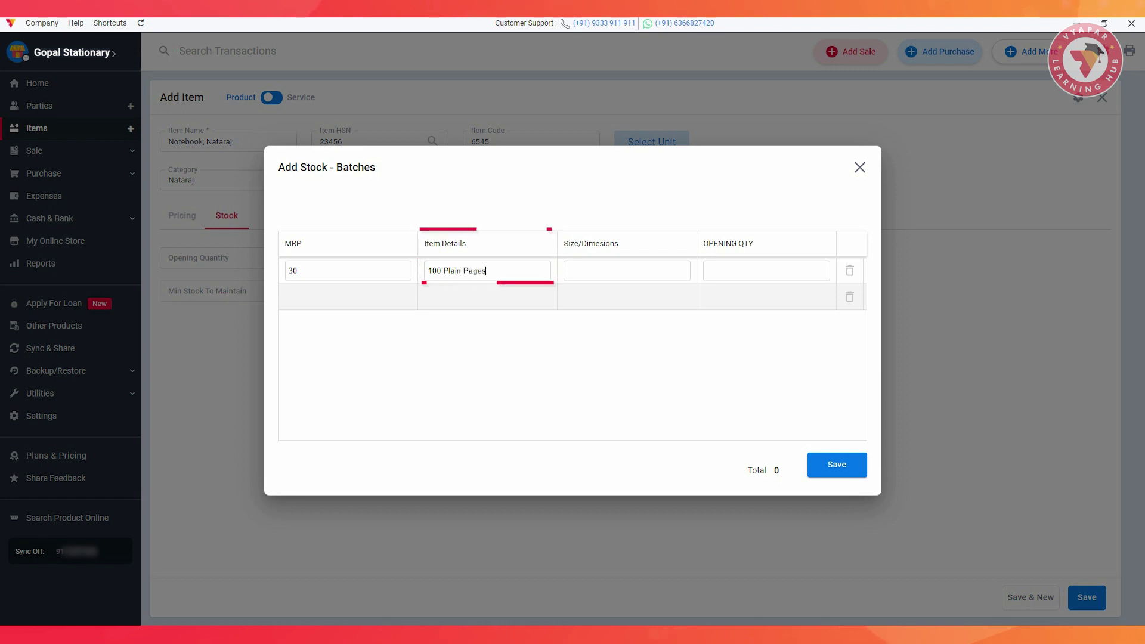
{"action": "left_click", "coordinate": [626, 271]}
{"action": "type", "text": "20*10"}
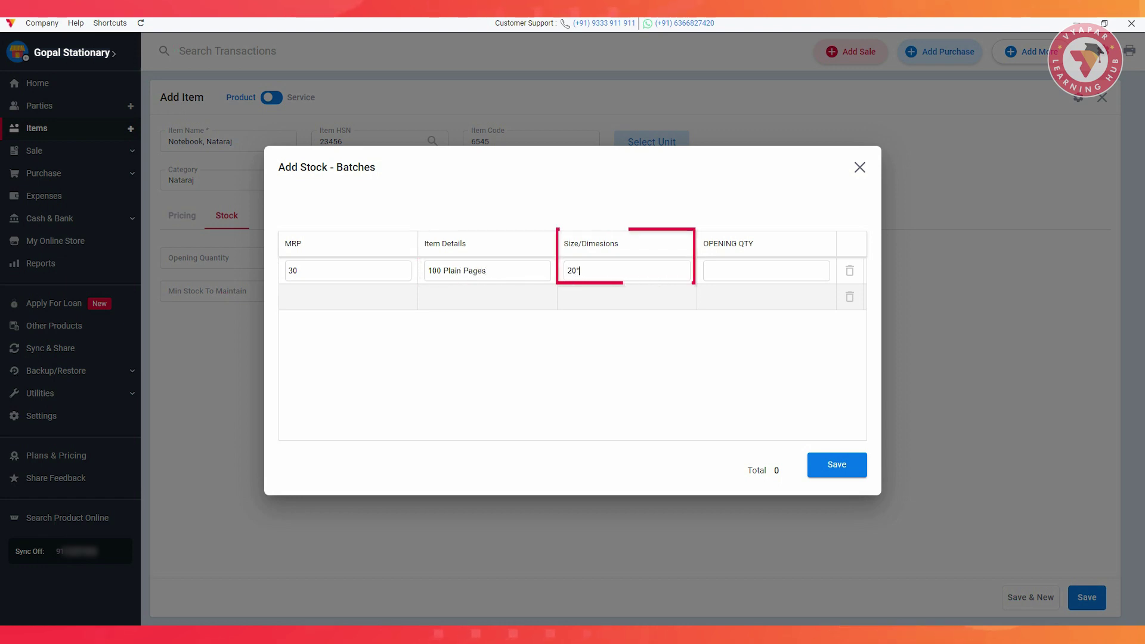
{"action": "key", "text": "Tab"}
{"action": "type", "text": "5"}
{"action": "key", "text": "Tab"}
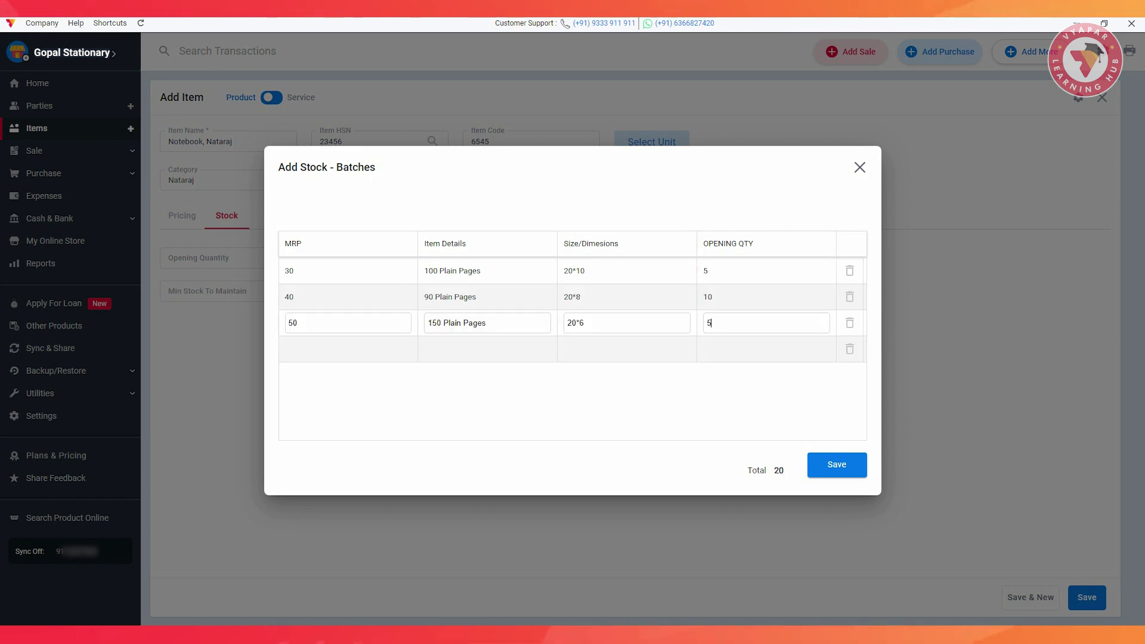
{"action": "left_click", "coordinate": [837, 465]}
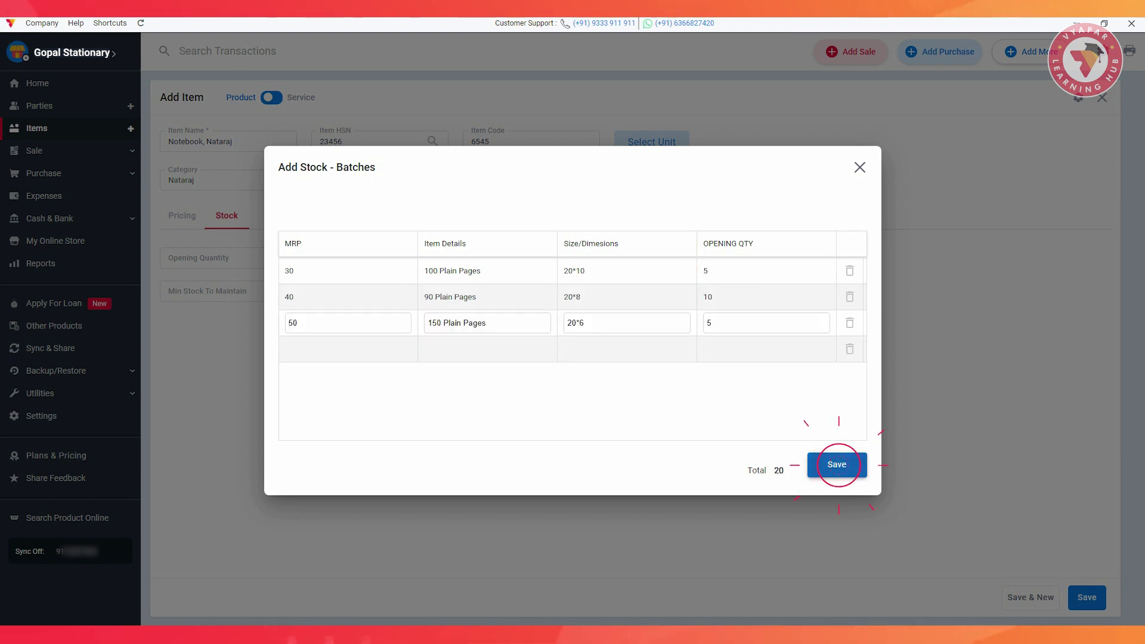
Set price 30, minimum stock 5 and location 'St', then save Notebook, Nataraj
{"action": "type", "text": "30"}
{"action": "key", "text": "Tab"}
{"action": "key", "text": "Tab"}
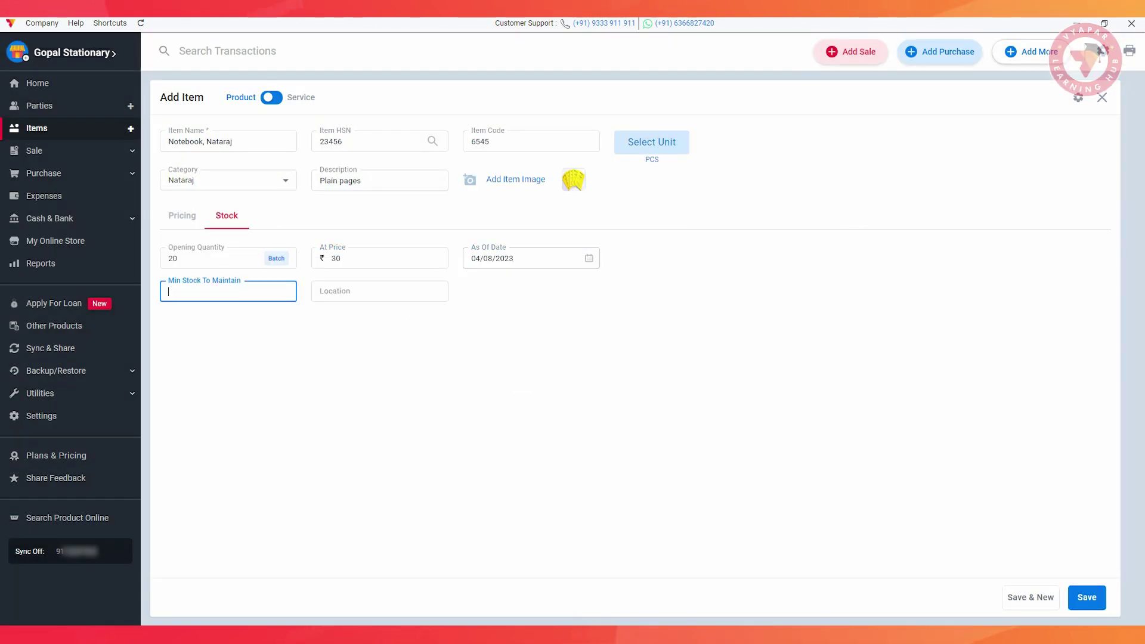
{"action": "type", "text": "5"}
{"action": "key", "text": "Tab"}
{"action": "type", "text": "St"}
{"action": "left_click", "coordinate": [1087, 597]}
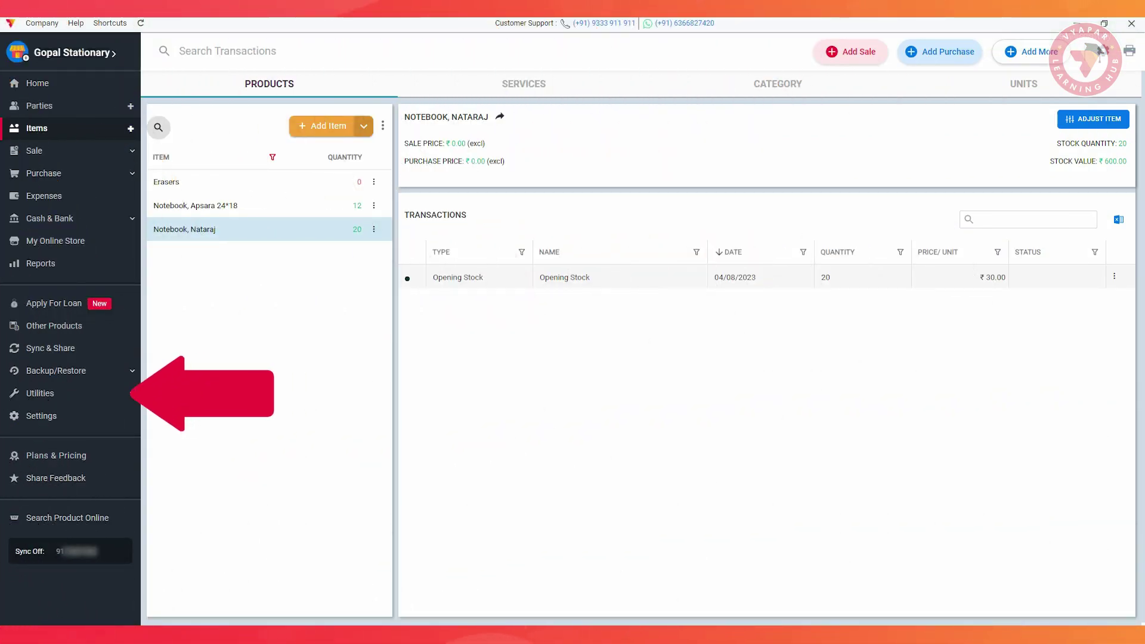
{"action": "left_click", "coordinate": [40, 394]}
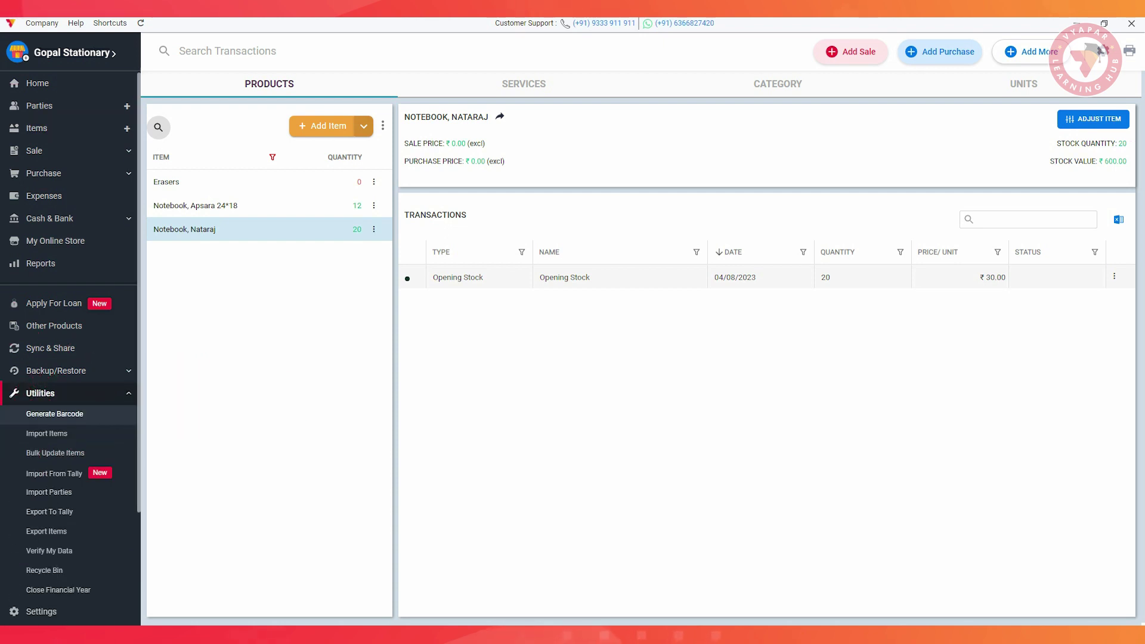
Open Import Items from Excel, cancel the sample template download, then open Bulk Update Items
{"action": "left_click", "coordinate": [47, 433]}
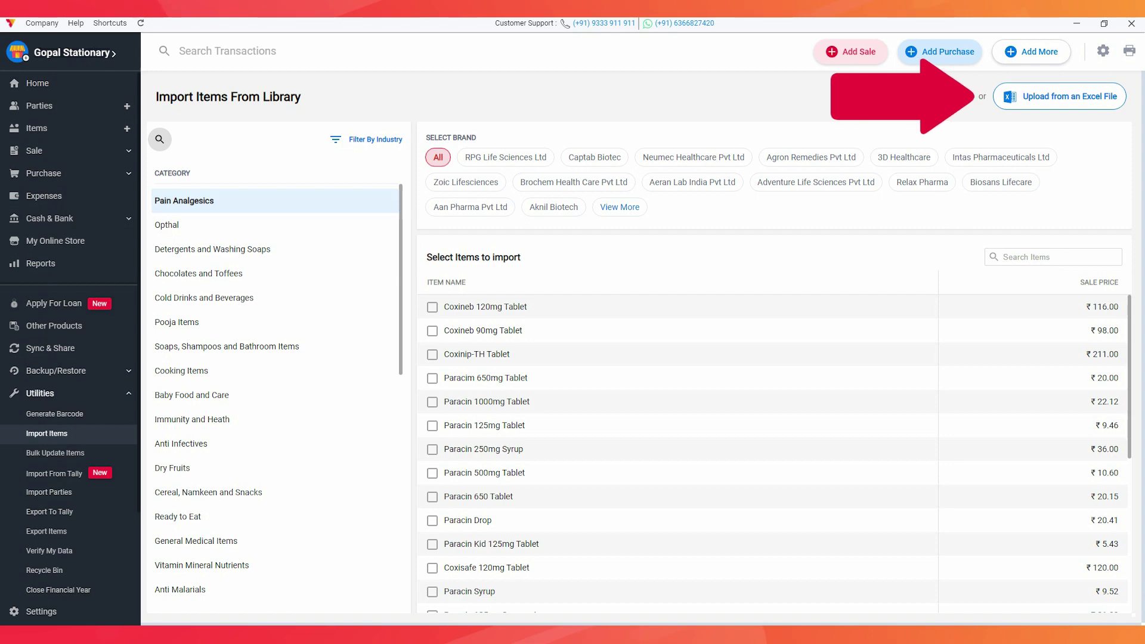
{"action": "left_click", "coordinate": [1058, 96]}
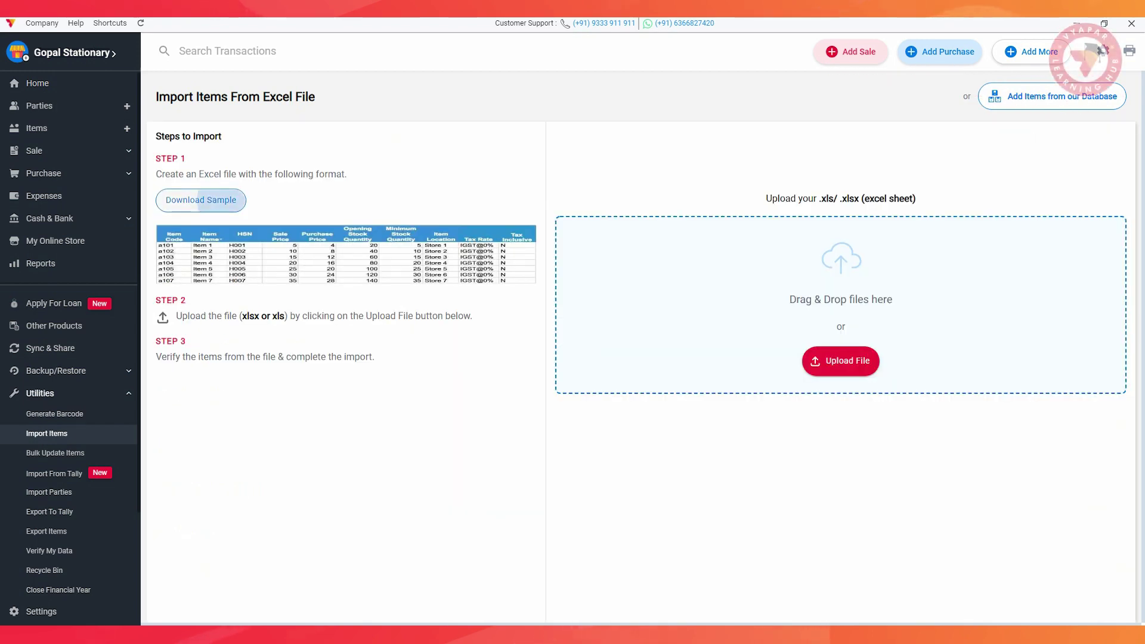
{"action": "left_click", "coordinate": [201, 200]}
{"action": "left_click", "coordinate": [845, 184]}
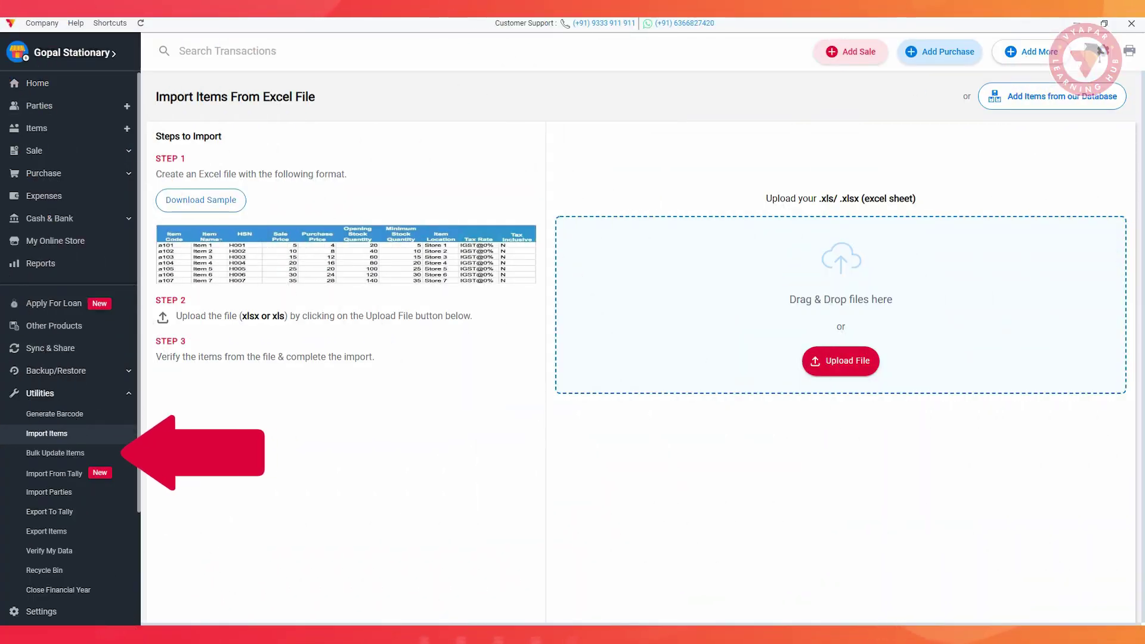
{"action": "left_click", "coordinate": [55, 453]}
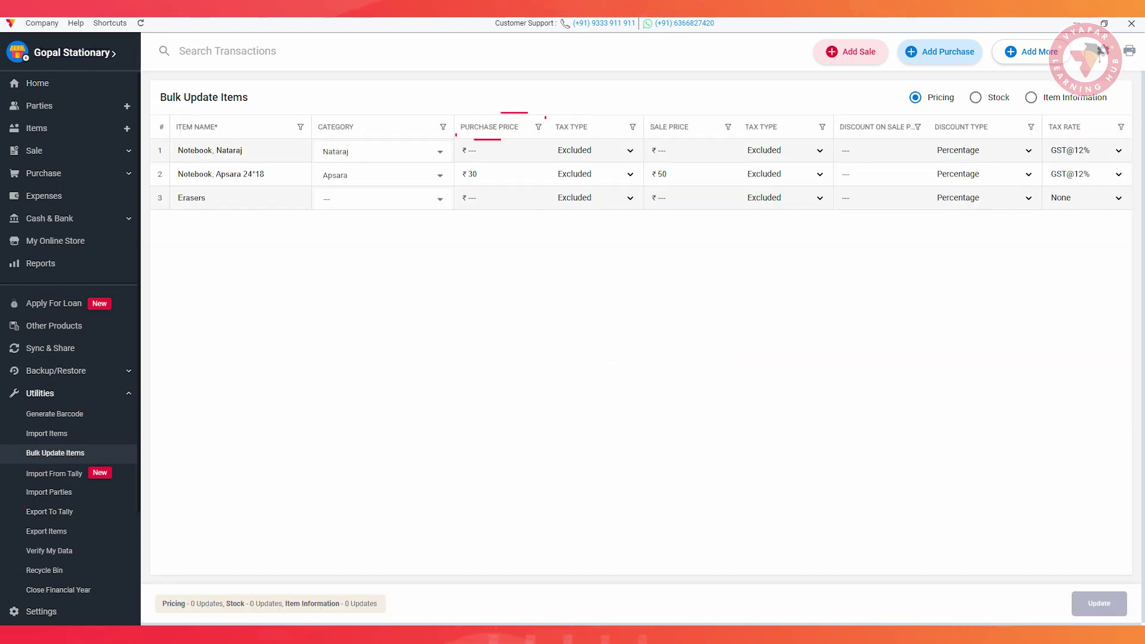
Give Erasers the Apsara category, a ₹10 purchase price and a ₹28 sale price
{"action": "left_click", "coordinate": [382, 199]}
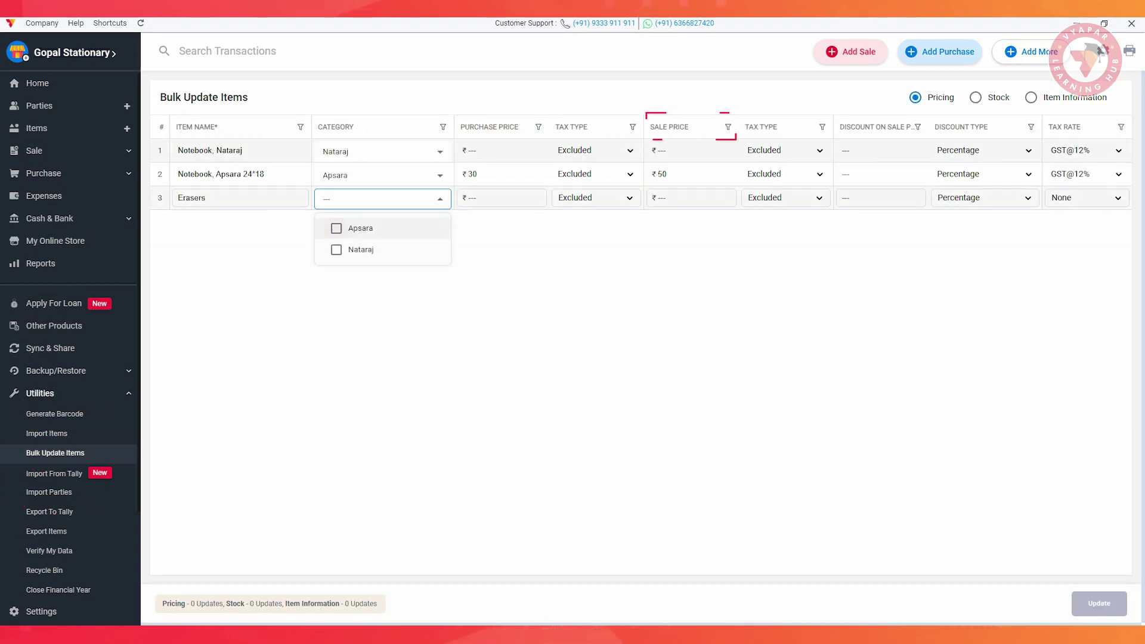
{"action": "left_click", "coordinate": [358, 228]}
{"action": "left_click", "coordinate": [501, 197]}
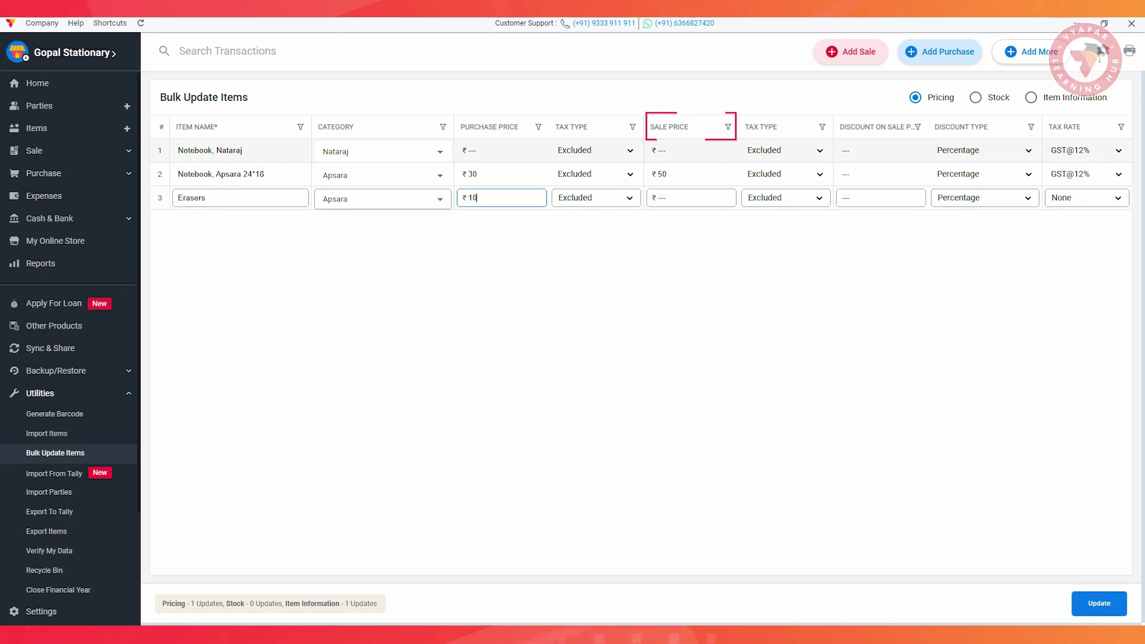
{"action": "left_click", "coordinate": [691, 198]}
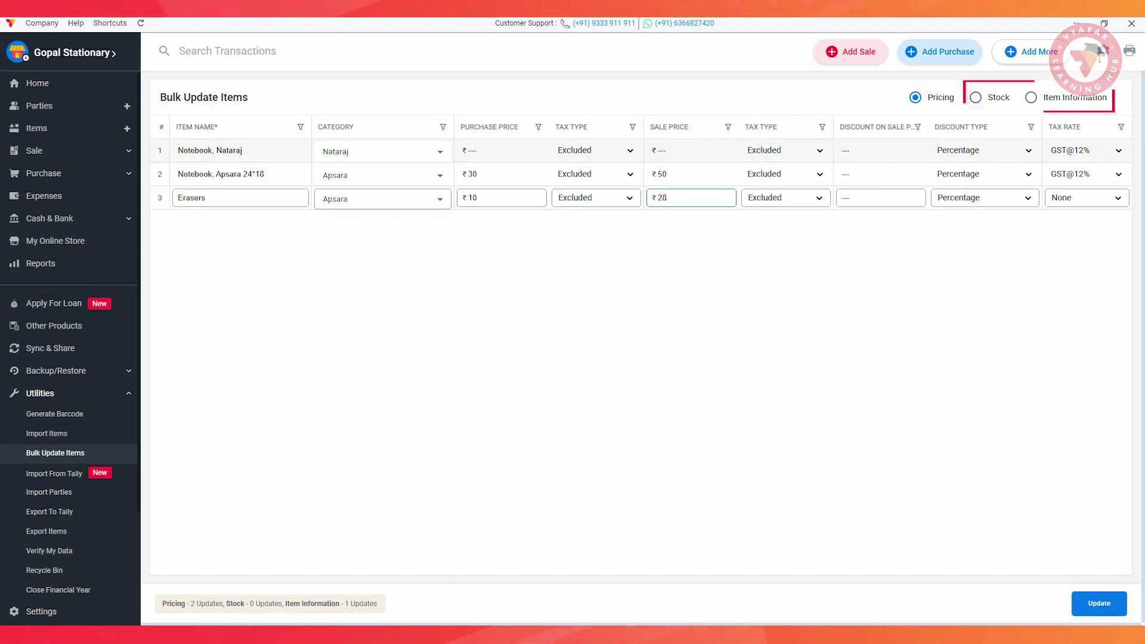
Apply and confirm the bulk item update, then start a new purchase bill
{"action": "left_click", "coordinate": [976, 97]}
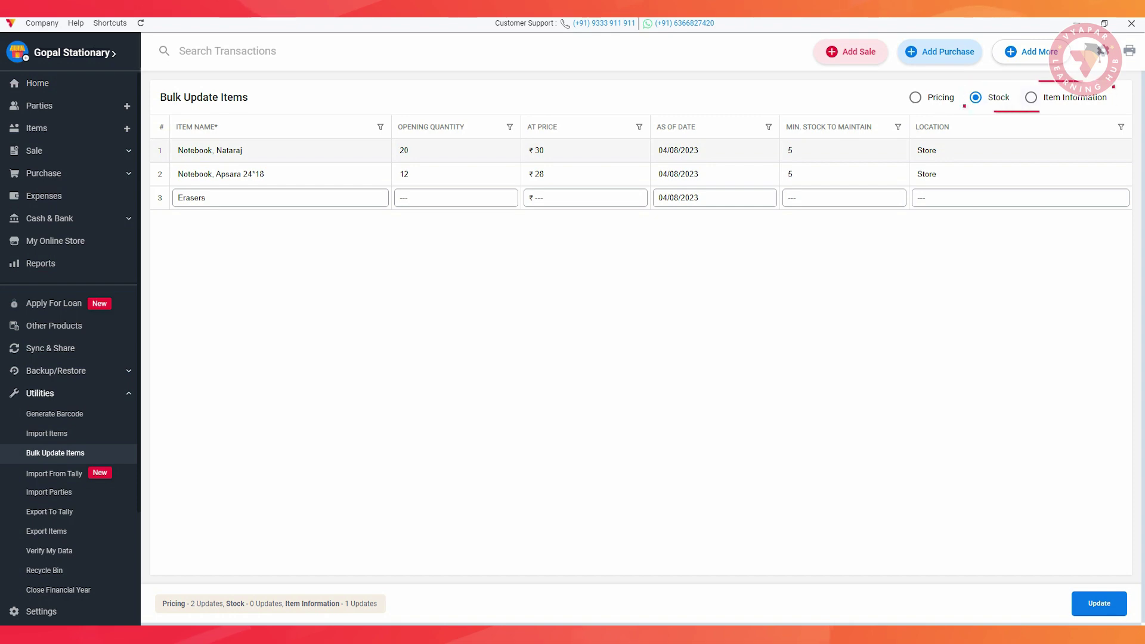
{"action": "left_click", "coordinate": [1030, 97]}
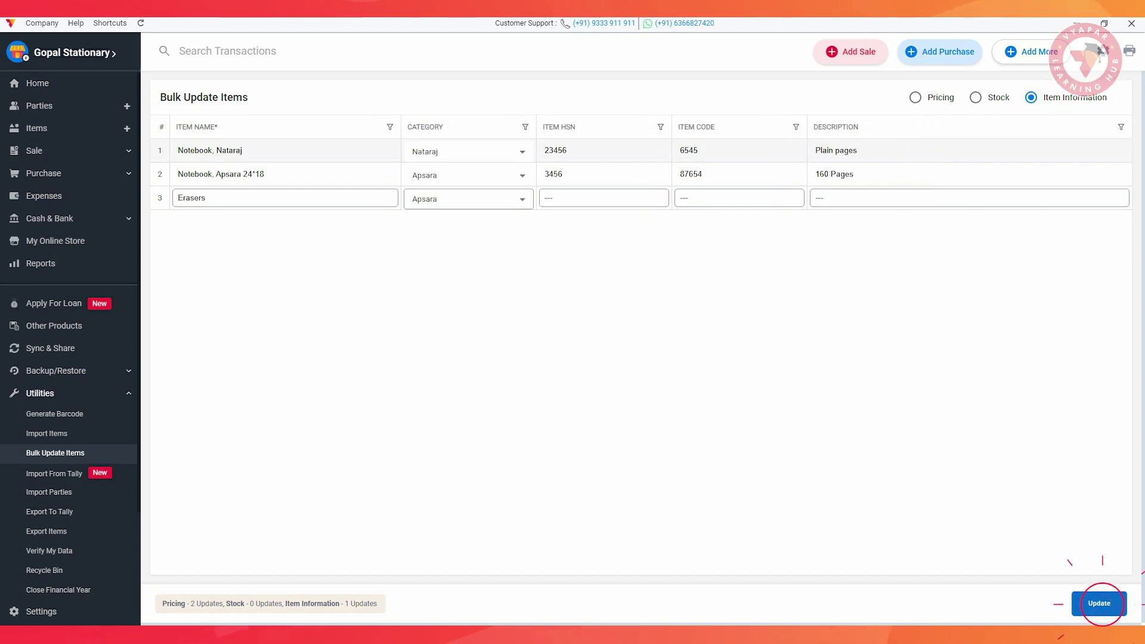
{"action": "left_click", "coordinate": [1100, 603]}
{"action": "left_click", "coordinate": [660, 371]}
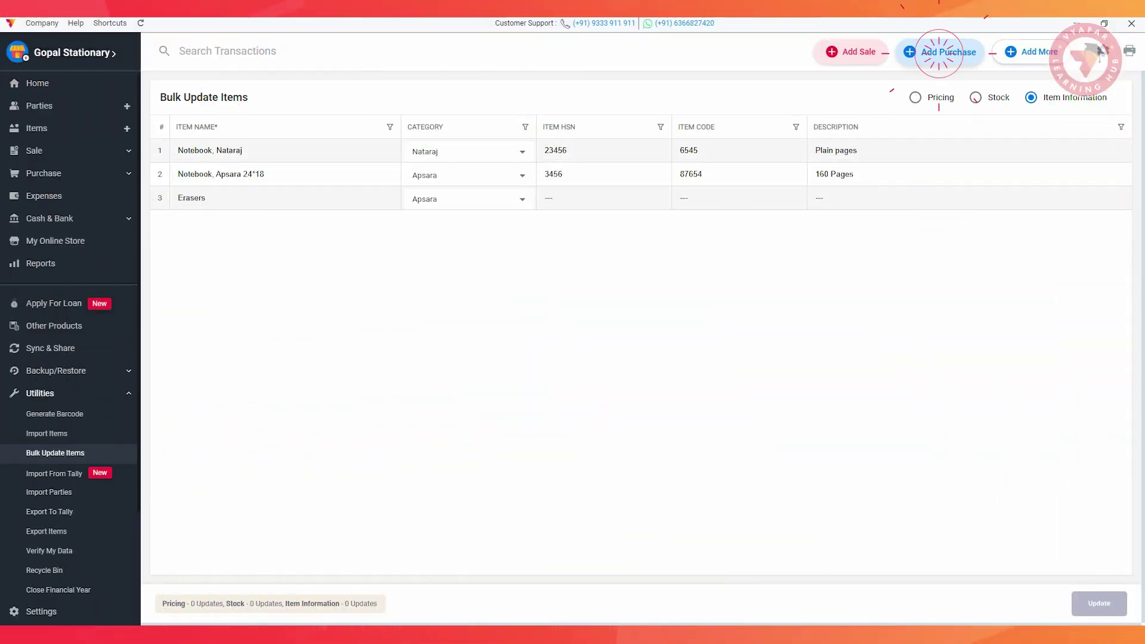
{"action": "left_click", "coordinate": [947, 51]}
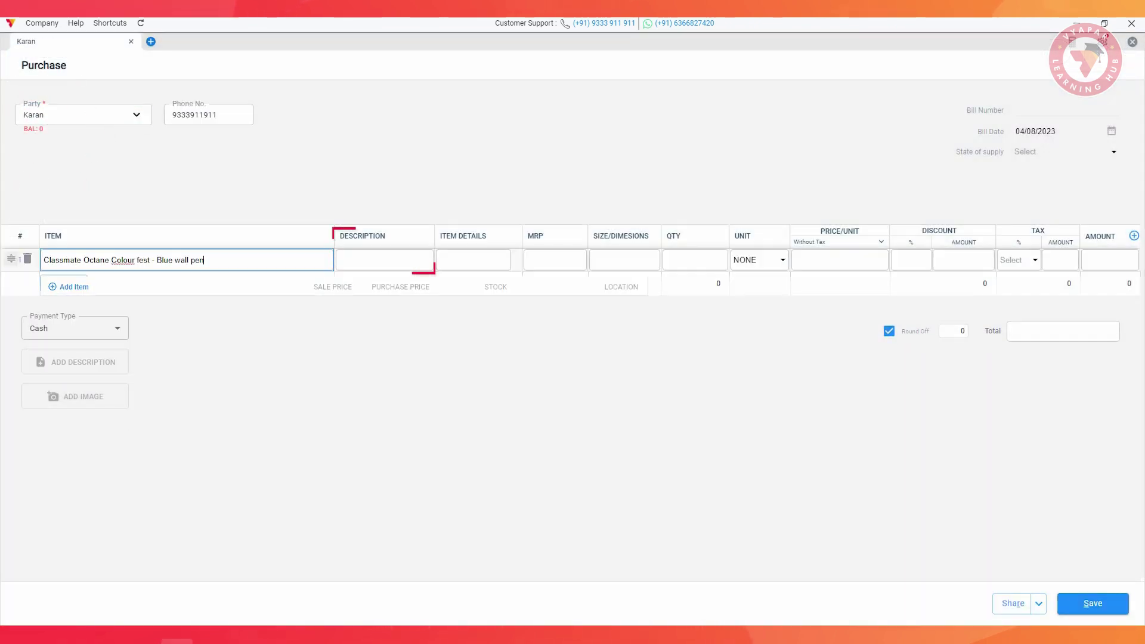
Fill the pen row with details 'Pack of 10', MRP 10, size 13mm and quantity 15
{"action": "key", "text": "Tab"}
{"action": "key", "text": "Tab"}
{"action": "type", "text": "Pack"}
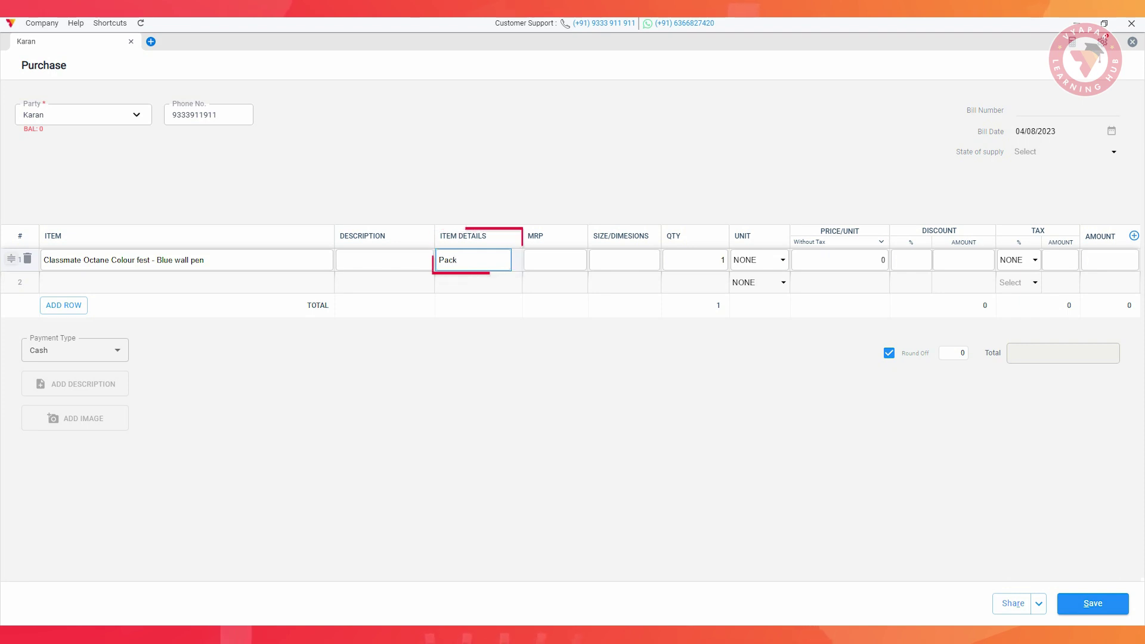
{"action": "type", "text": " of 10"}
{"action": "key", "text": "Tab"}
{"action": "type", "text": "10"}
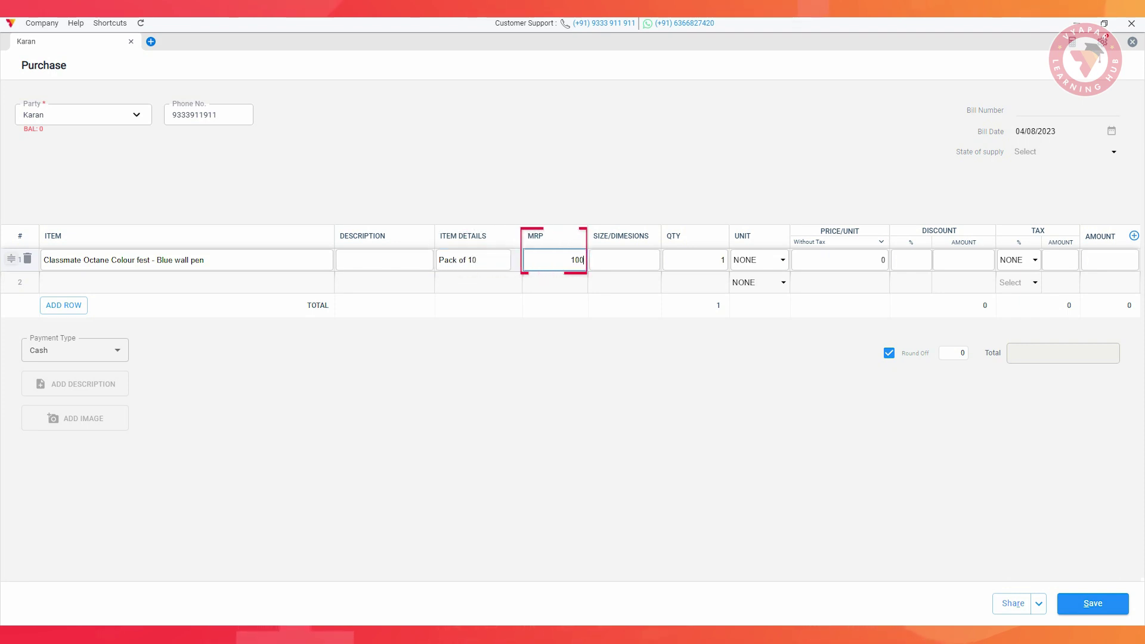
{"action": "key", "text": "Tab"}
{"action": "type", "text": "13mm"}
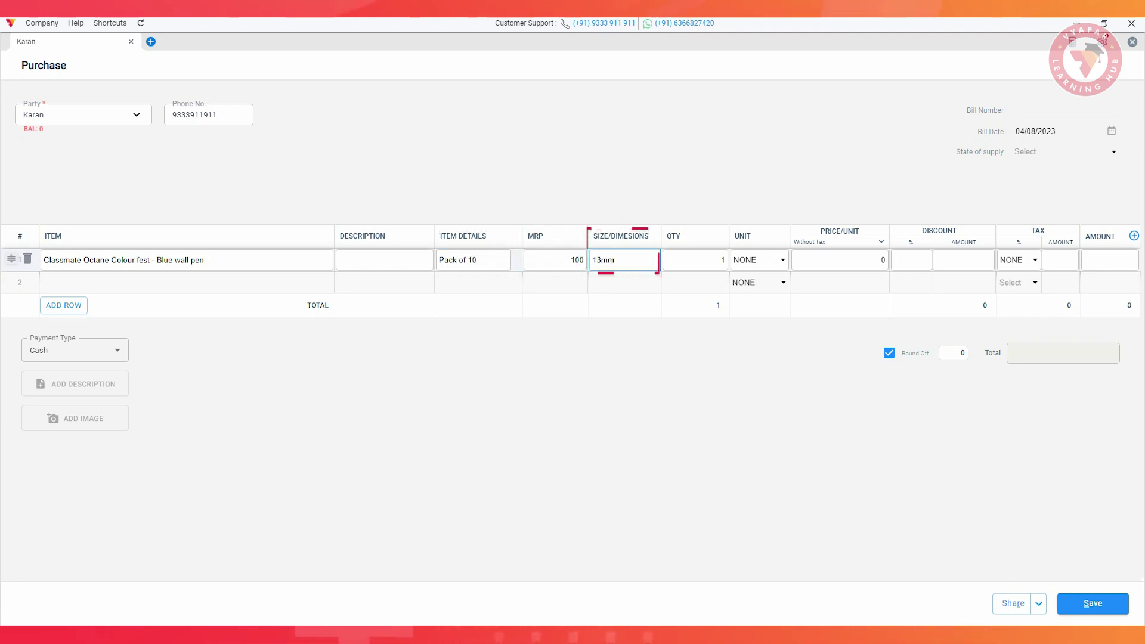
{"action": "key", "text": "Tab"}
{"action": "type", "text": "15"}
Set the unit to packs and the price to 96, then save the ₹2,940 purchase bill
{"action": "key", "text": "Tab"}
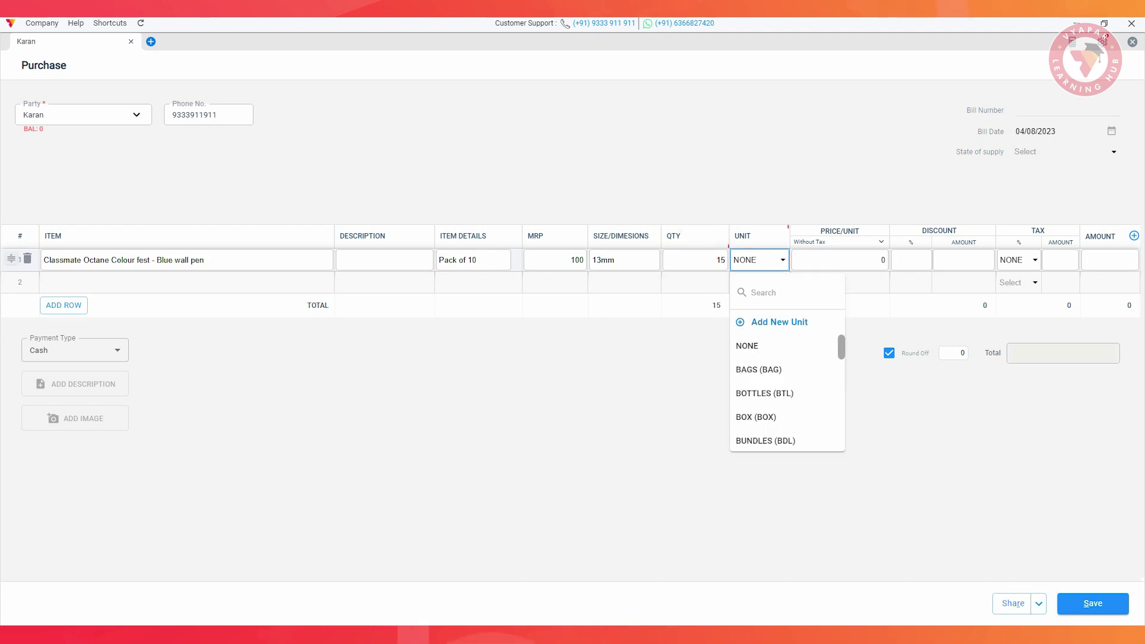
{"action": "type", "text": "pa"}
{"action": "key", "text": "Down"}
{"action": "key", "text": "Return"}
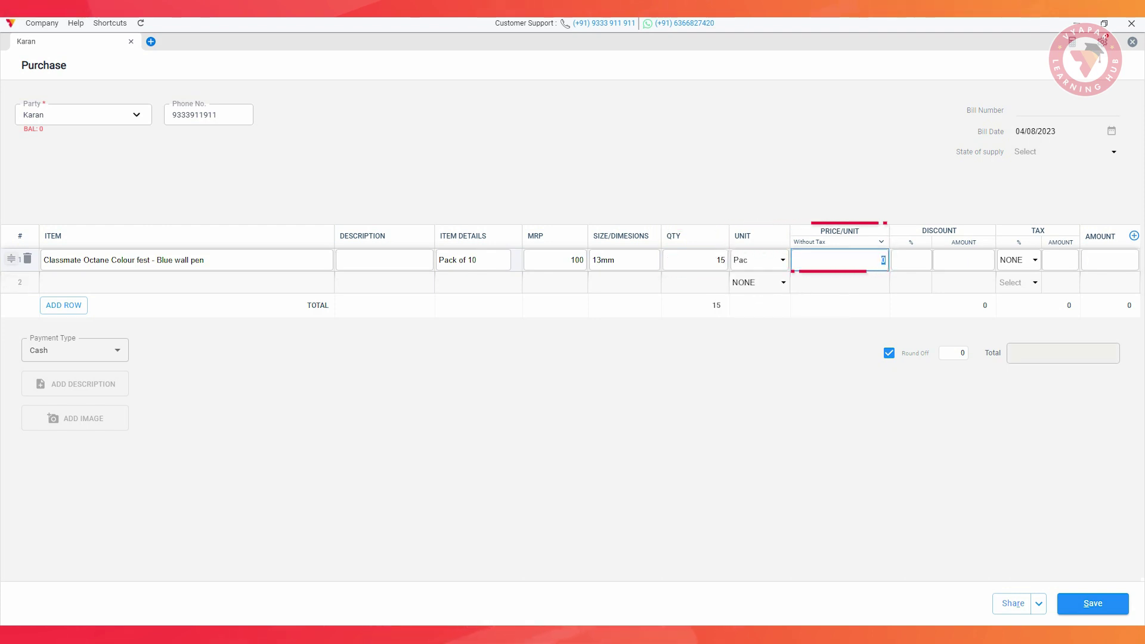
{"action": "type", "text": "96"}
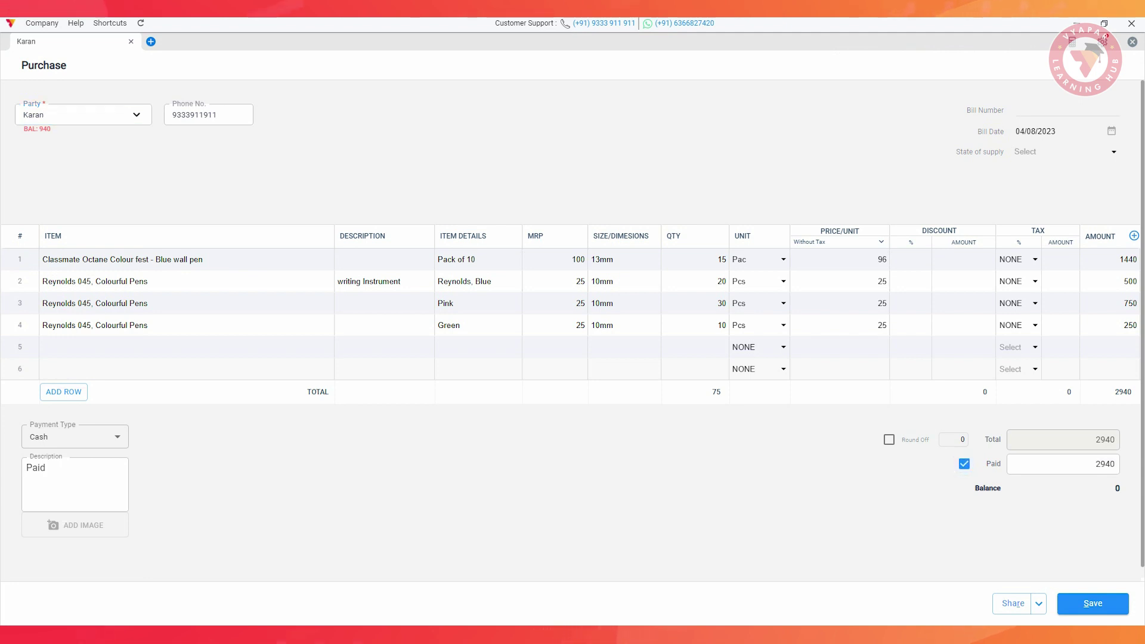
{"action": "left_click", "coordinate": [1093, 603]}
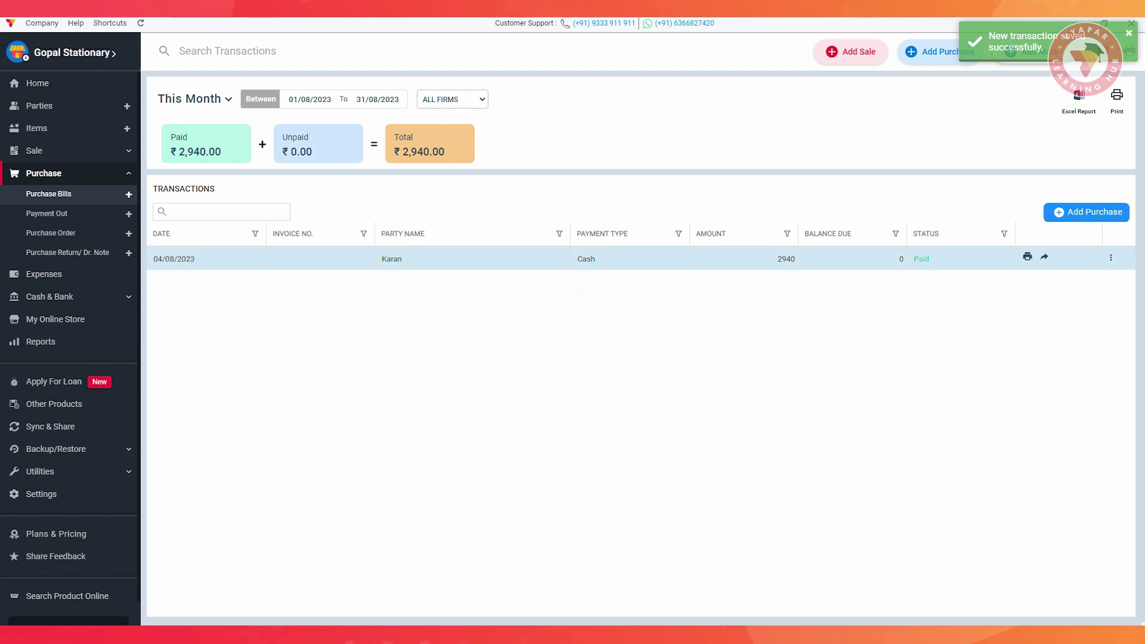
Check the Reynolds 045, Colourful Pens stock of 60, then open a new sale for that customer
{"action": "left_click", "coordinate": [37, 128]}
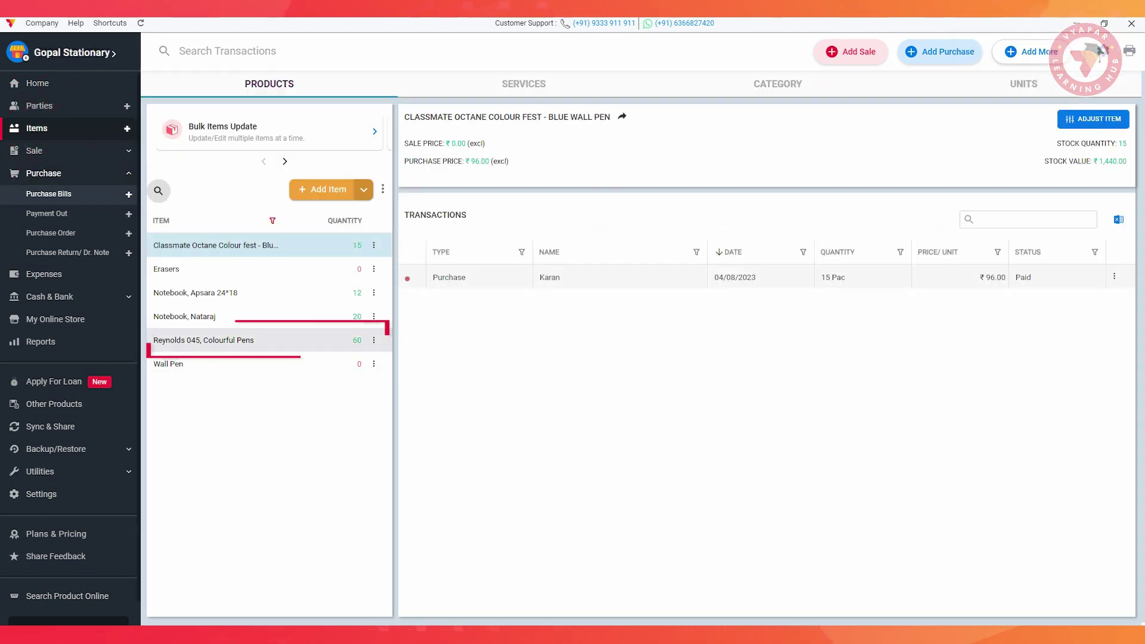
{"action": "left_click", "coordinate": [203, 340]}
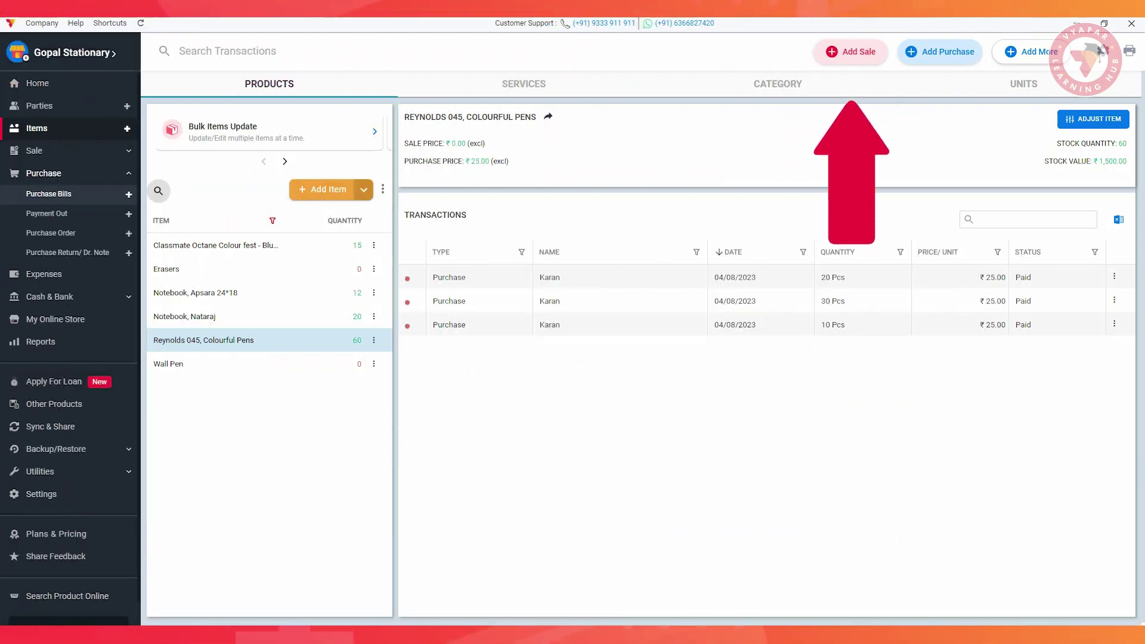
{"action": "left_click", "coordinate": [854, 53]}
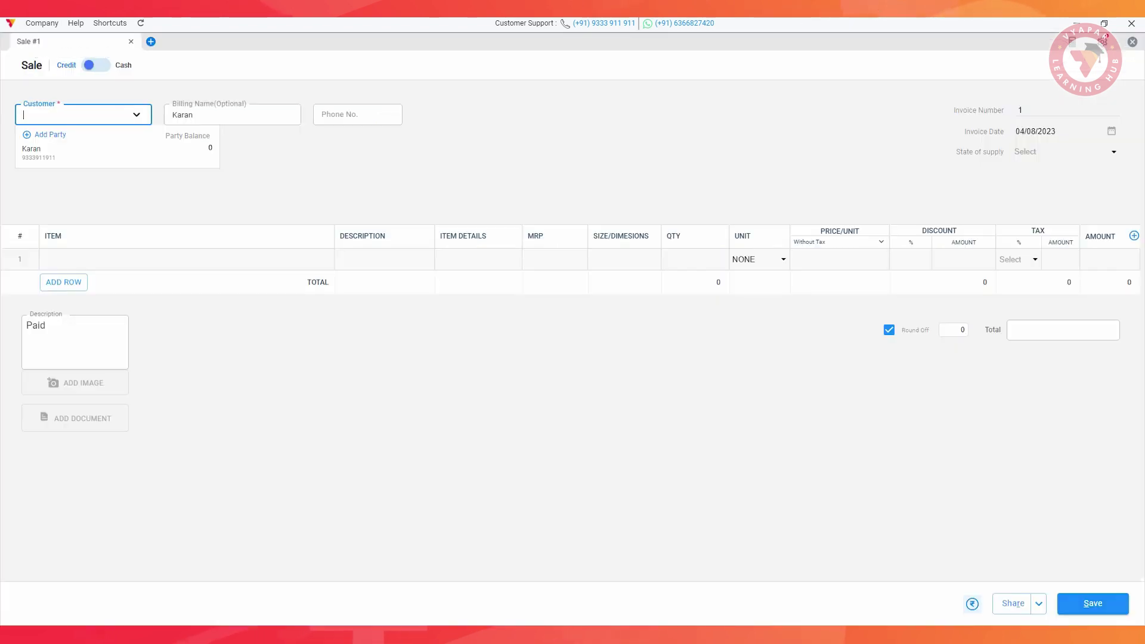
{"action": "left_click", "coordinate": [37, 149]}
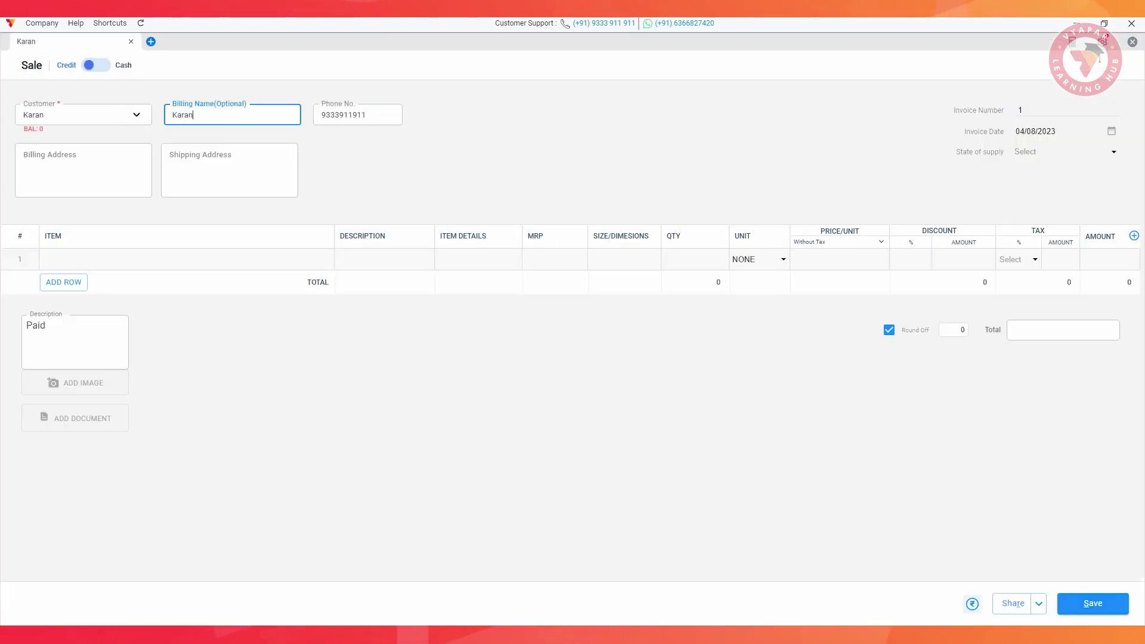
Add two Nataraj notebooks from the 100-page batch and the pink Reynolds 045 pens
{"action": "left_click", "coordinate": [186, 259]}
{"action": "key", "text": "Down"}
{"action": "key", "text": "Down"}
{"action": "key", "text": "Down"}
{"action": "key", "text": "Down"}
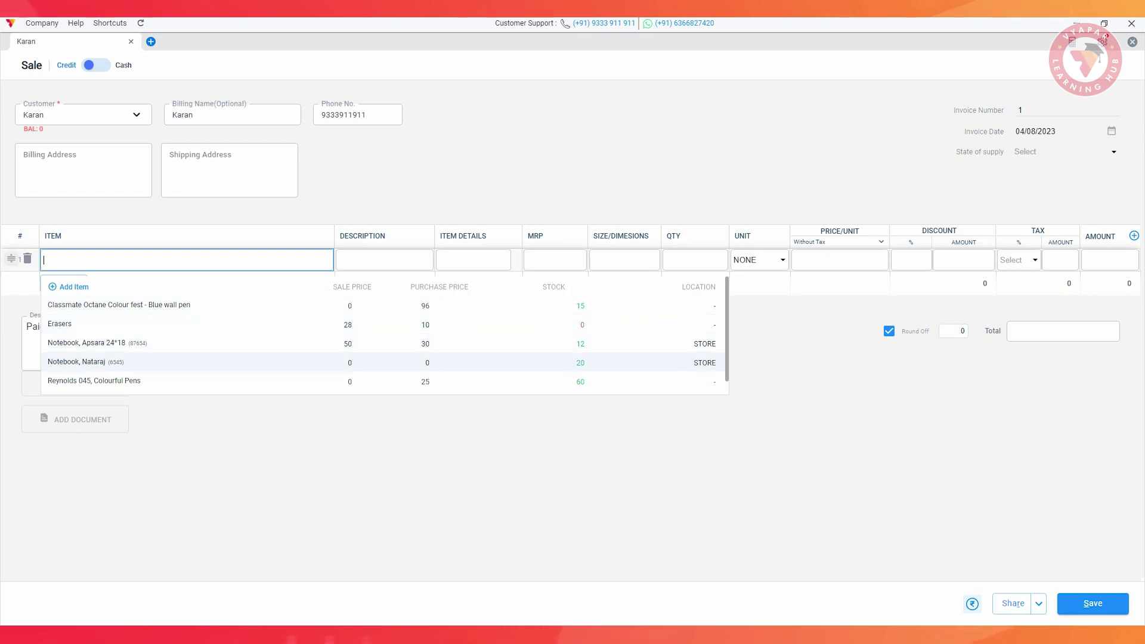
{"action": "left_click", "coordinate": [86, 362]}
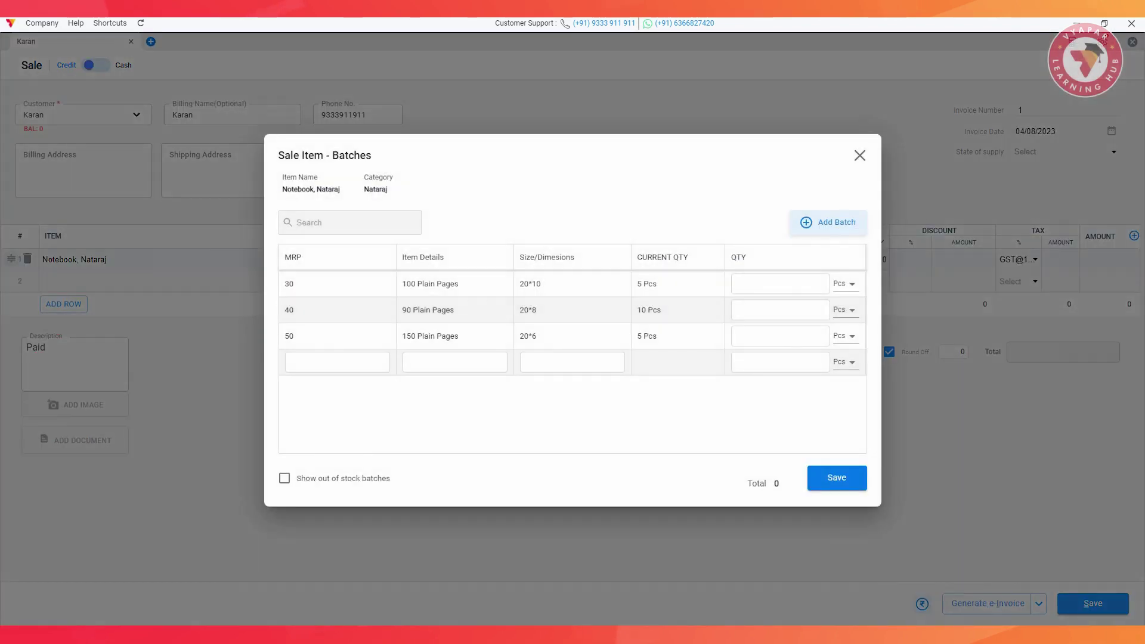
{"action": "left_click", "coordinate": [837, 478]}
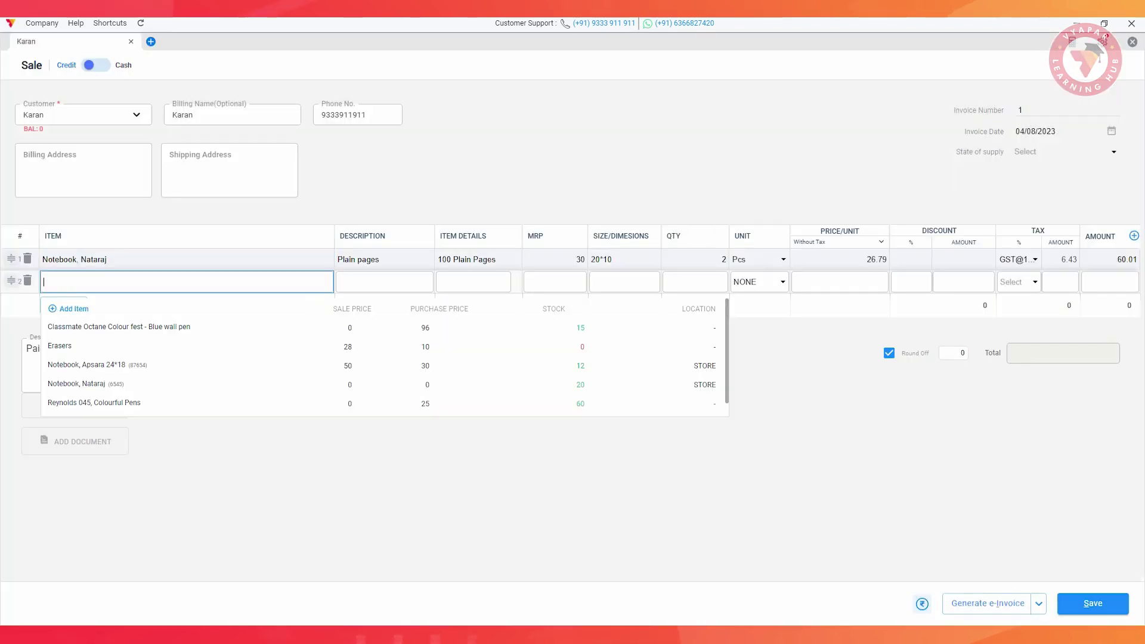
{"action": "left_click", "coordinate": [66, 402]}
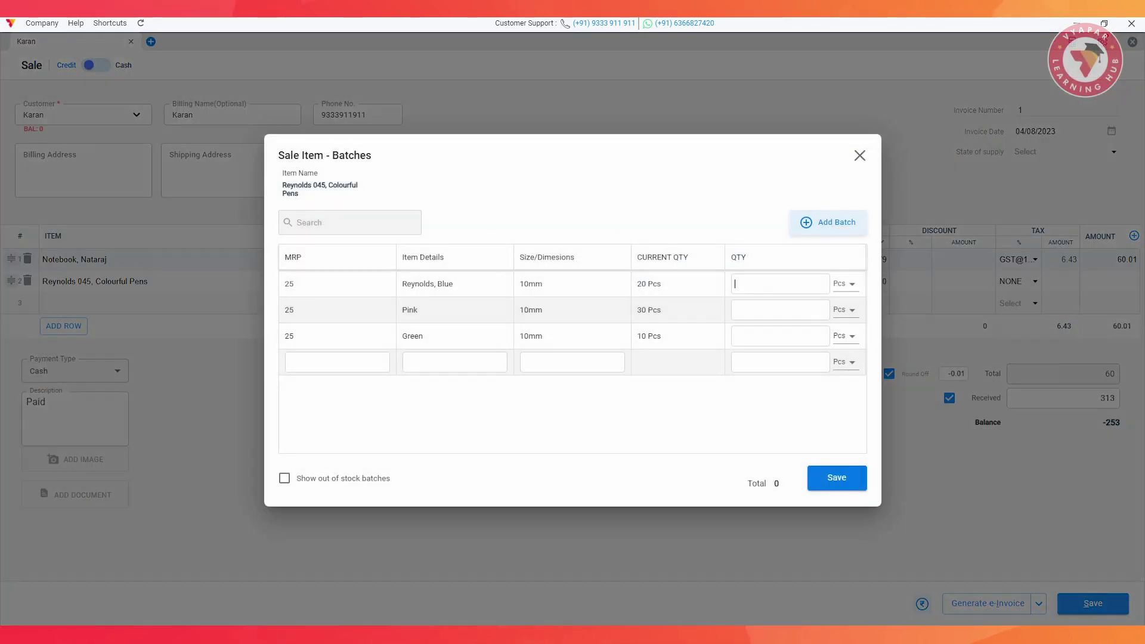
{"action": "left_click", "coordinate": [837, 478]}
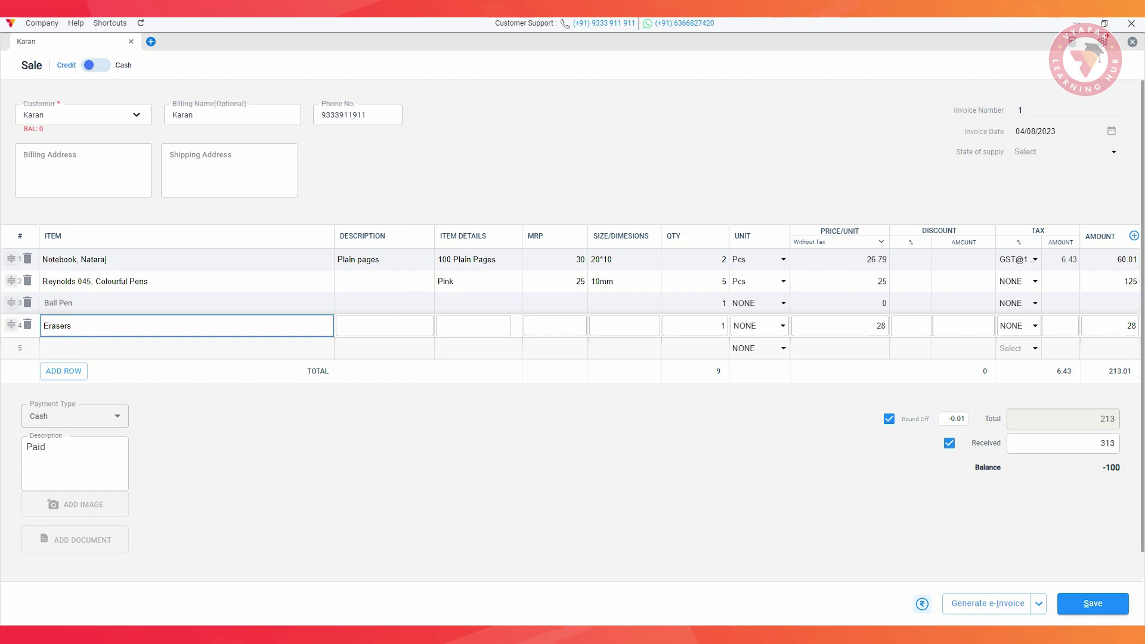
Set payment type to Cash, receive the full ₹213 and save the invoice
{"action": "left_click", "coordinate": [117, 416]}
{"action": "left_click", "coordinate": [41, 414]}
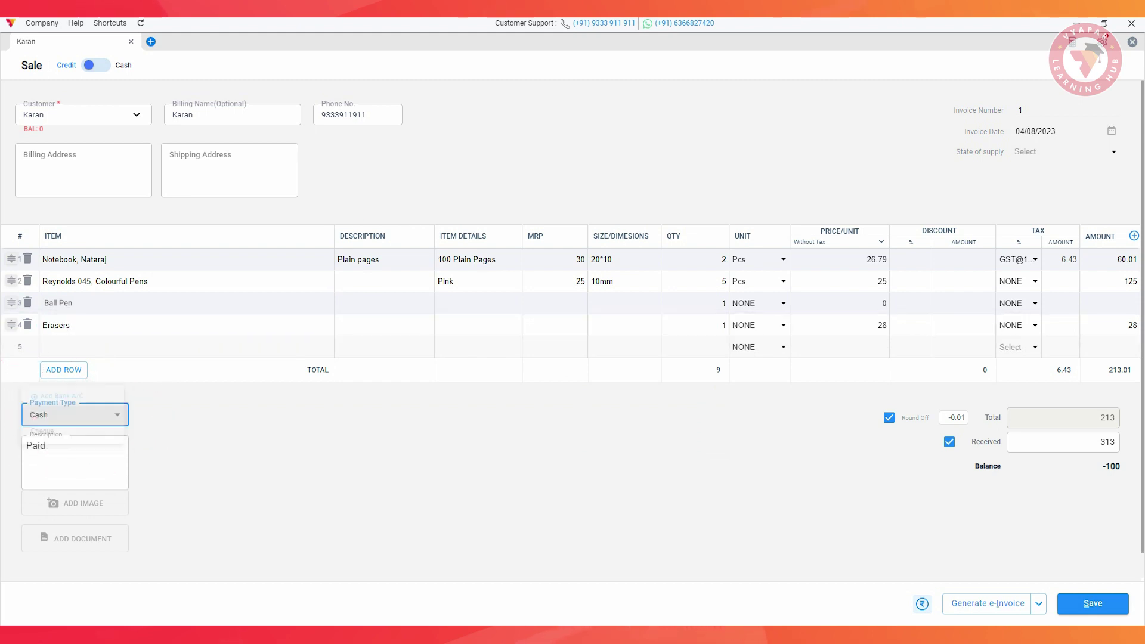
{"action": "left_click", "coordinate": [47, 446]}
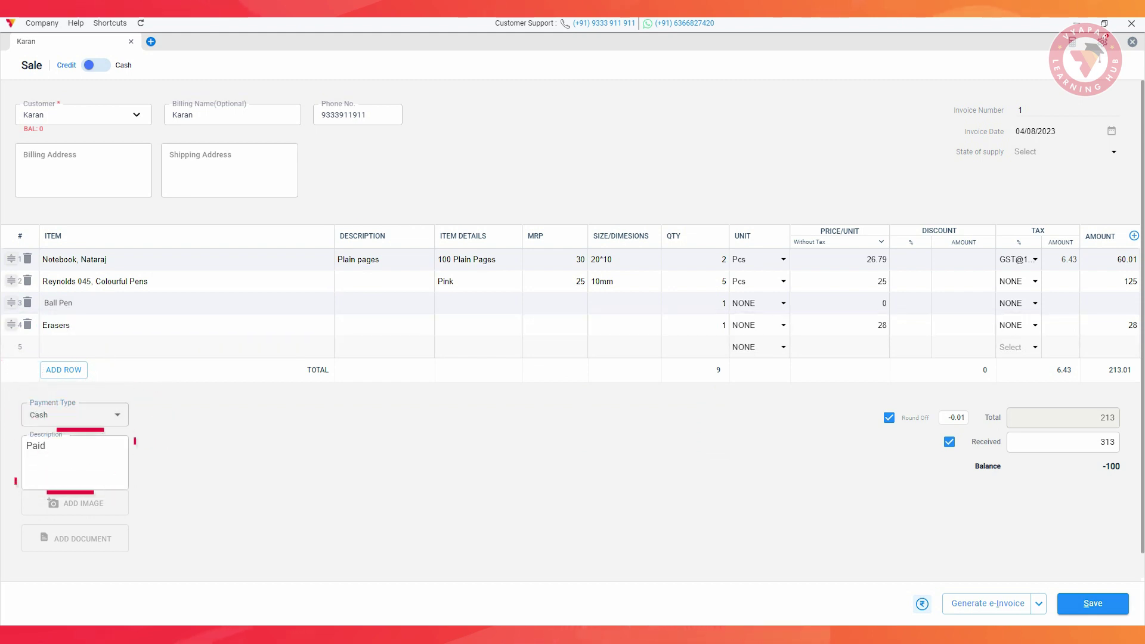
{"action": "left_click", "coordinate": [922, 603]}
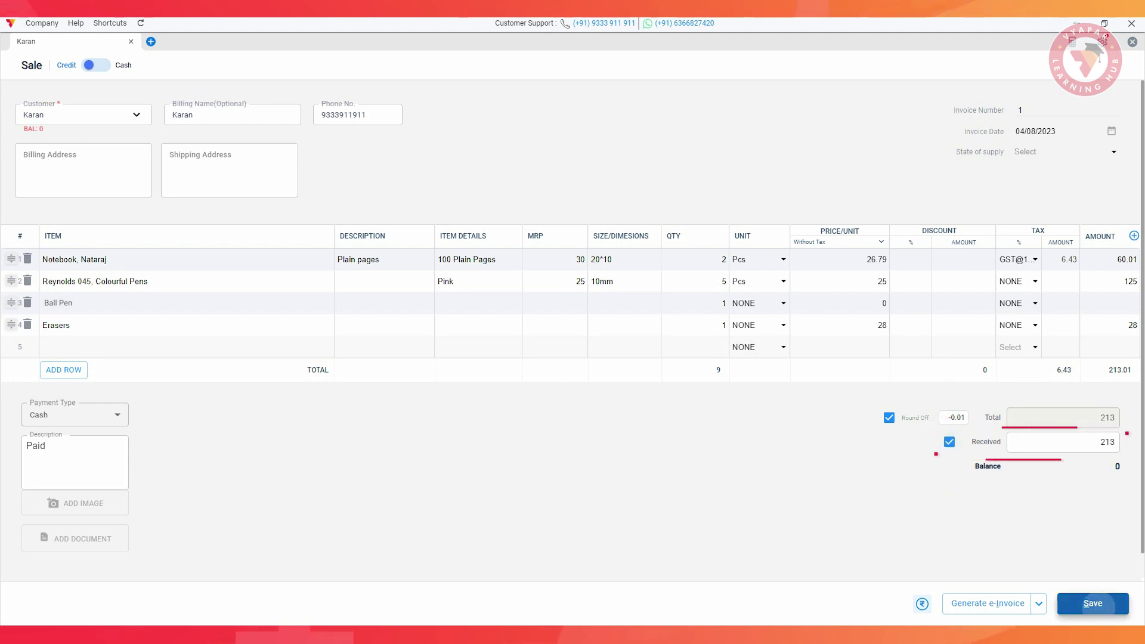
{"action": "left_click", "coordinate": [1093, 604]}
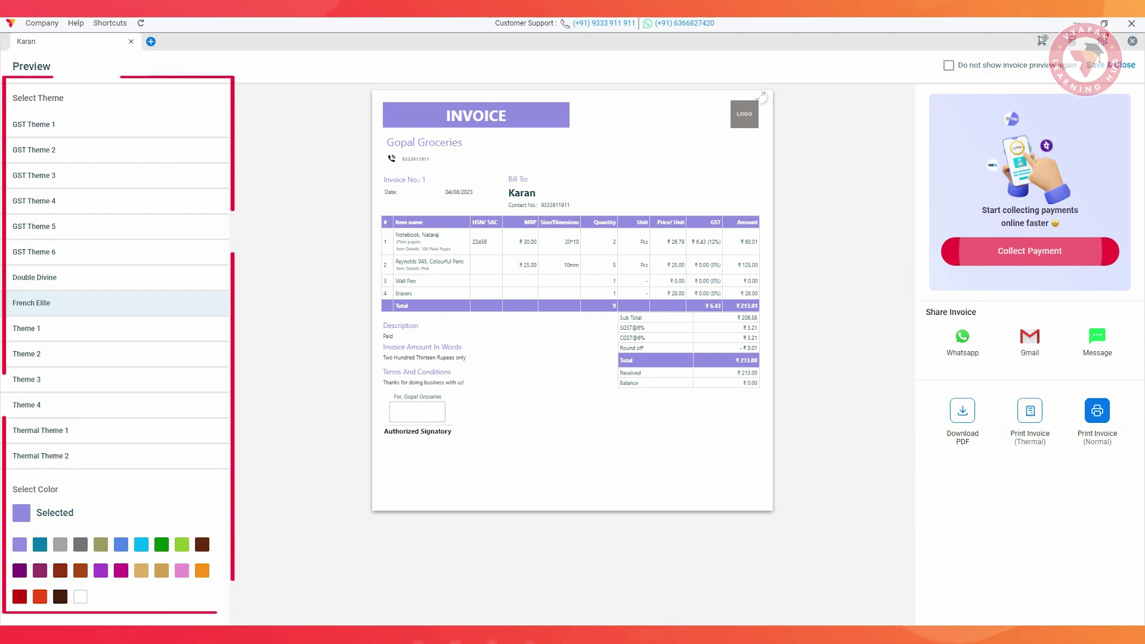
Preview the invoice in other themes including Double Divine, then go to the Expenses page
{"action": "left_click", "coordinate": [27, 328]}
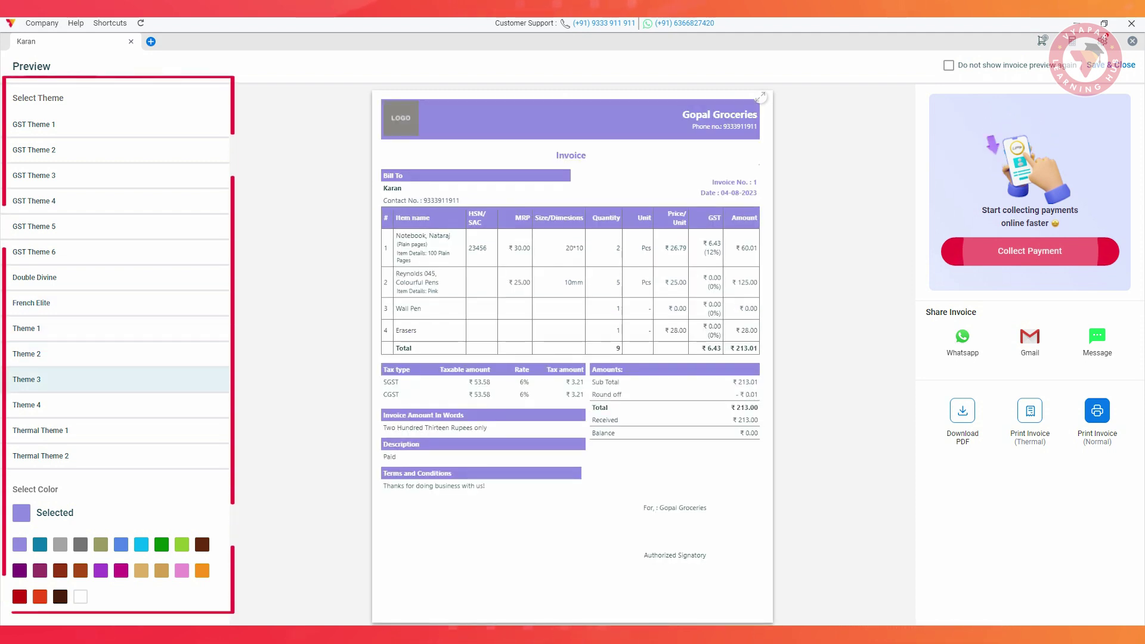
{"action": "left_click", "coordinate": [34, 277]}
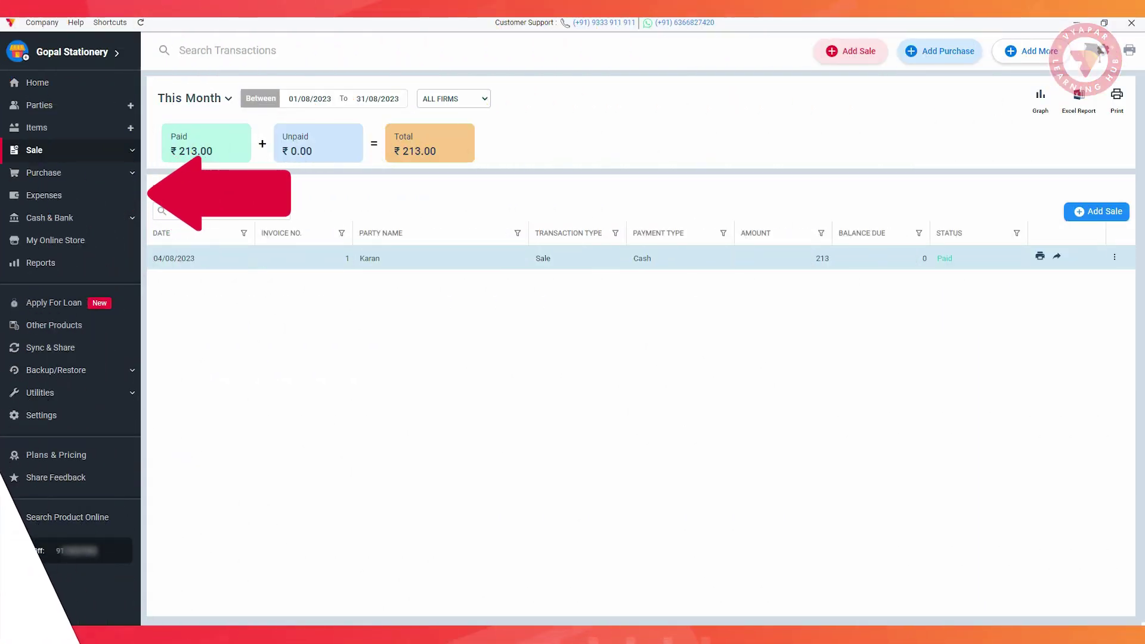
{"action": "left_click", "coordinate": [38, 195]}
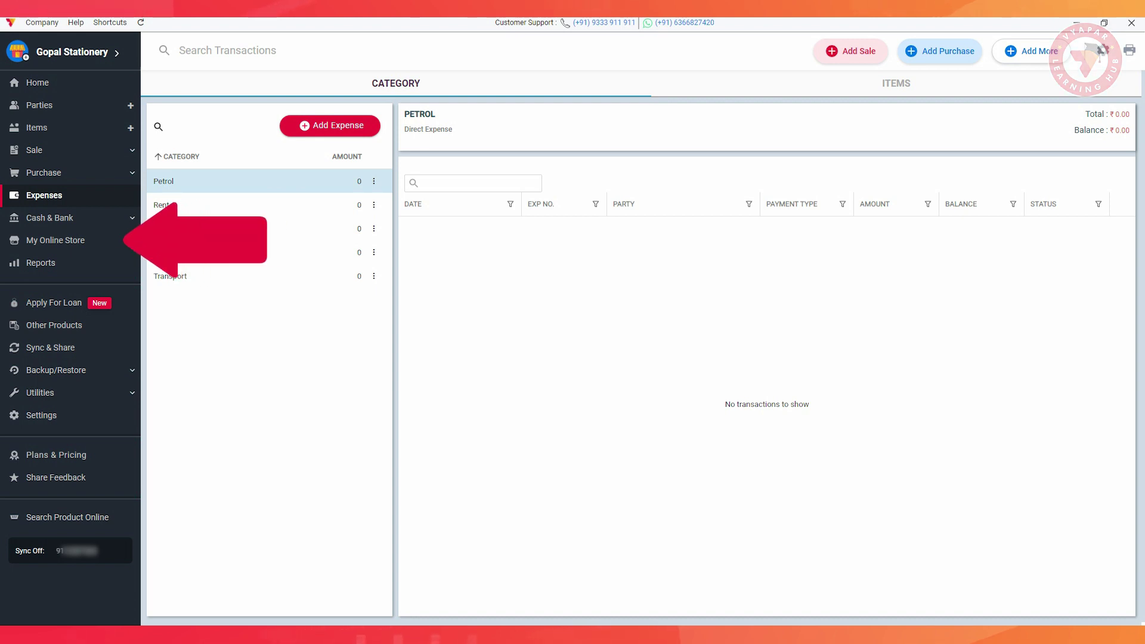
Create the online store, look over its six-item Manage Items catalogue, then Save & Share the link
{"action": "left_click", "coordinate": [54, 240]}
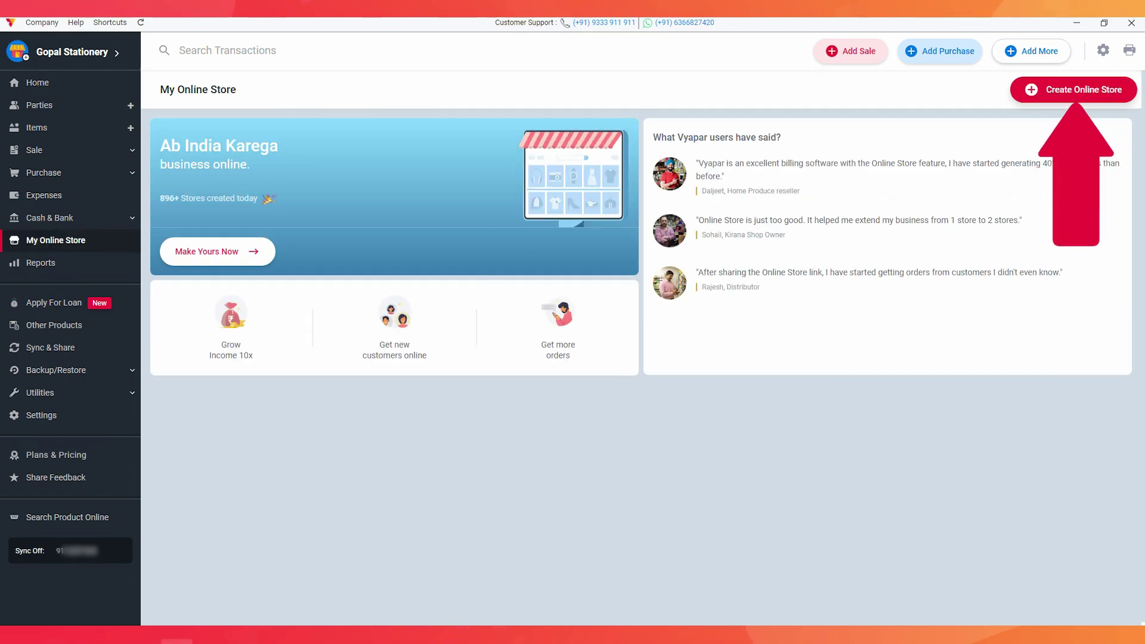
{"action": "left_click", "coordinate": [1074, 89]}
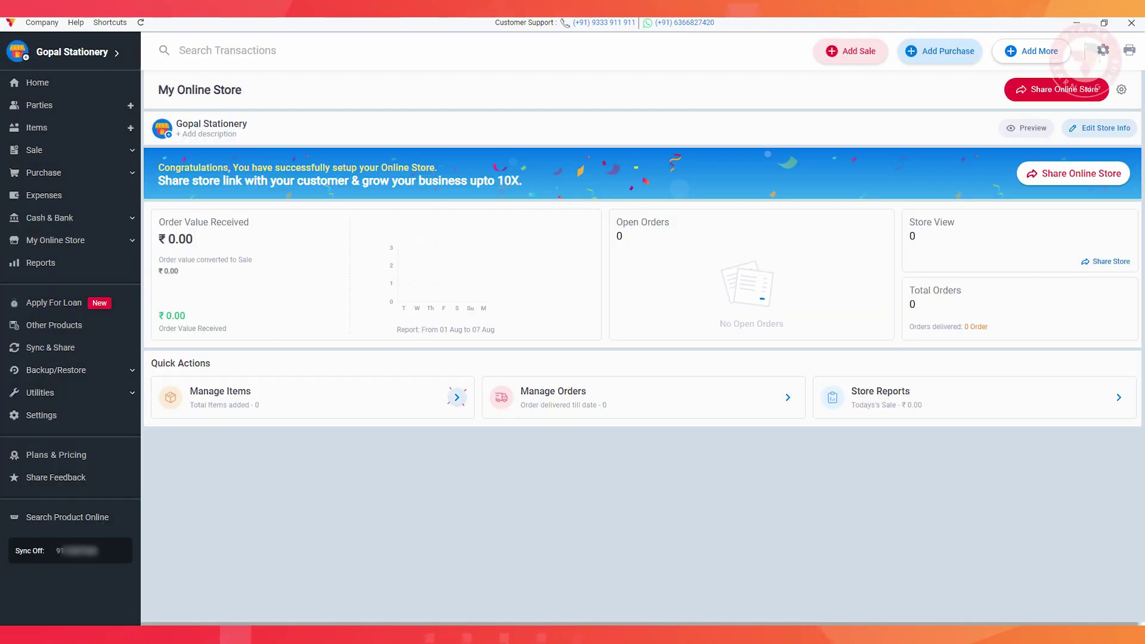
{"action": "left_click", "coordinate": [457, 398]}
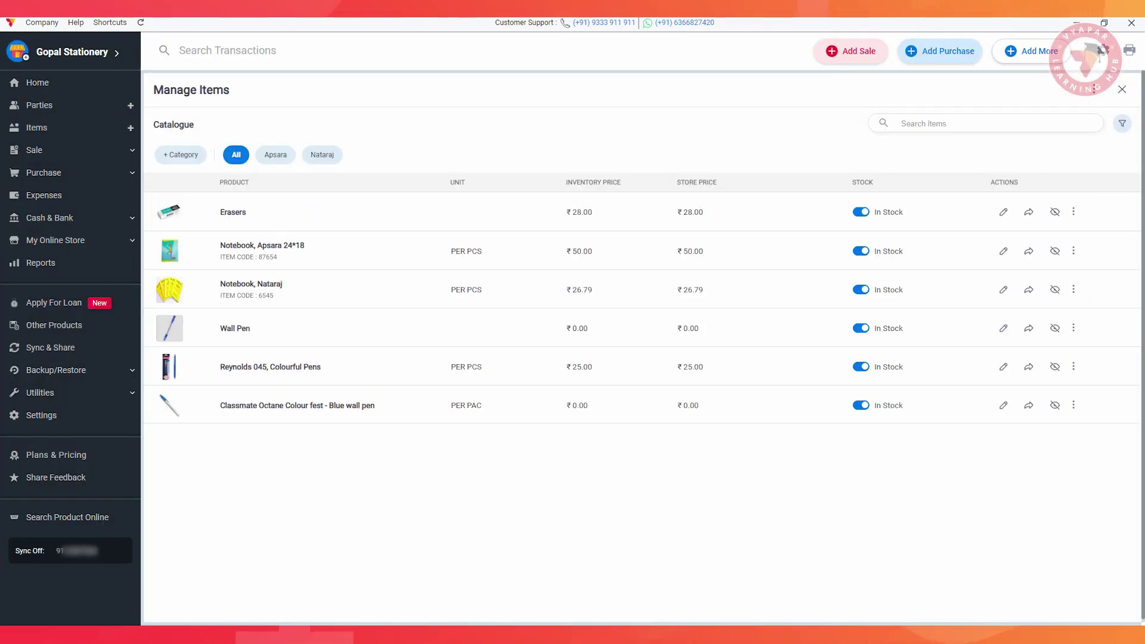
{"action": "key", "text": "Escape"}
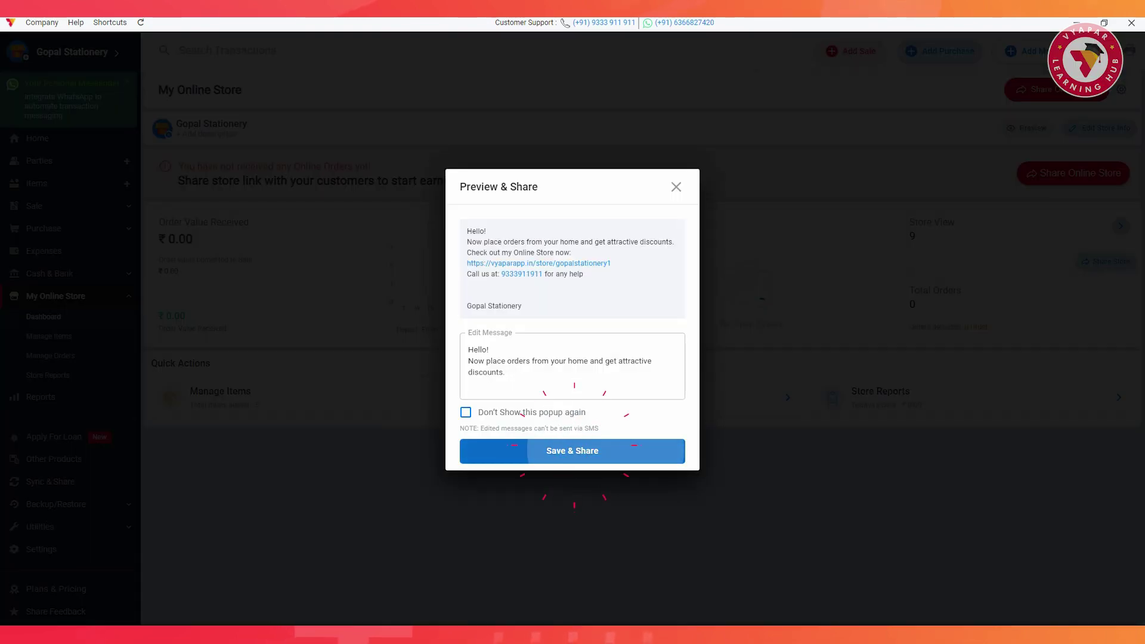
{"action": "left_click", "coordinate": [570, 450]}
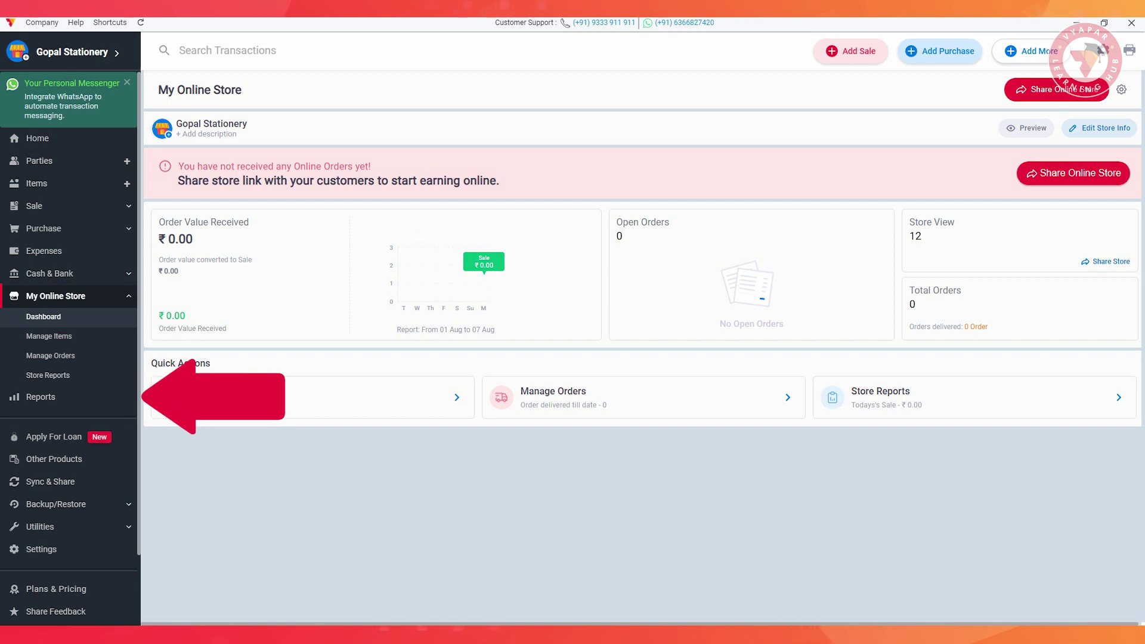
Open the Sale report and try its date, invoice number and party name filters
{"action": "left_click", "coordinate": [41, 397]}
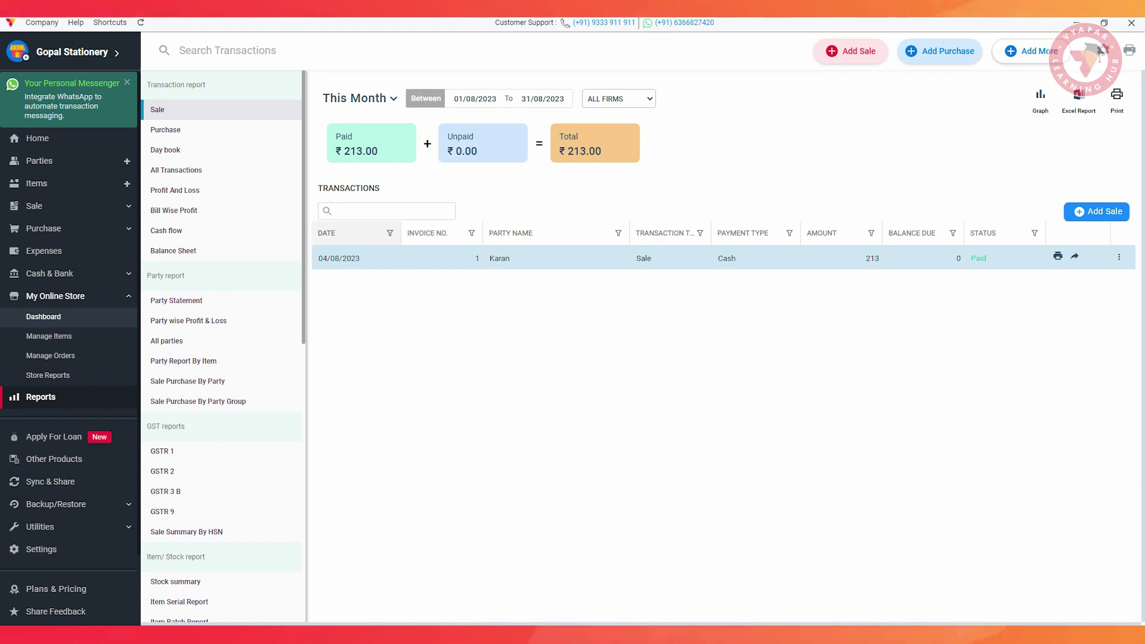
{"action": "left_click", "coordinate": [390, 232]}
{"action": "left_click", "coordinate": [472, 233]}
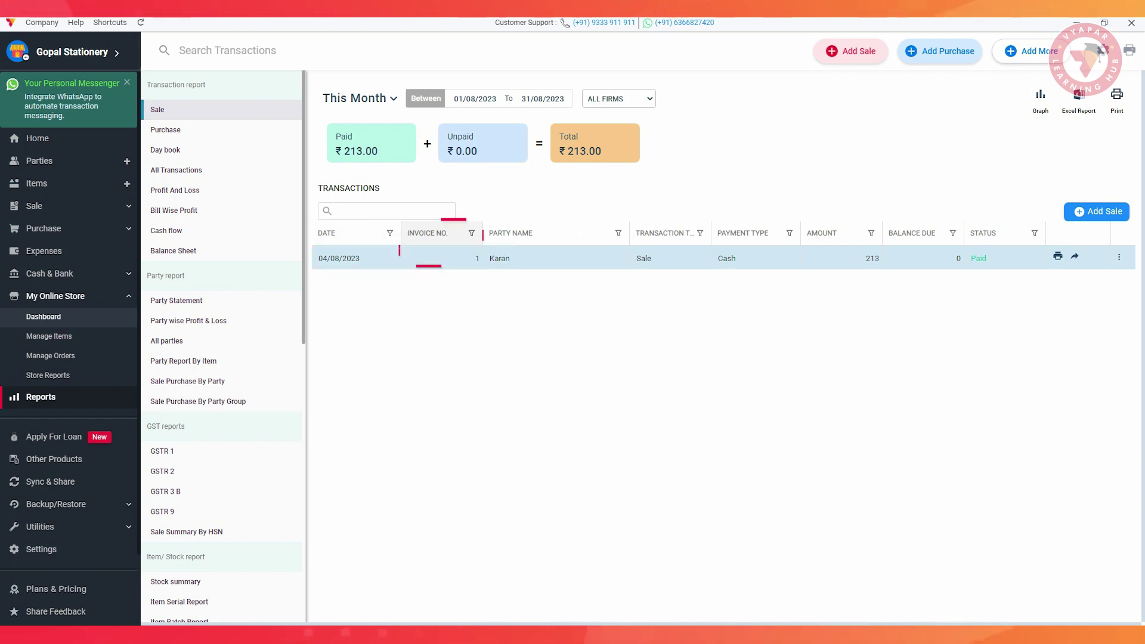
{"action": "left_click", "coordinate": [618, 233]}
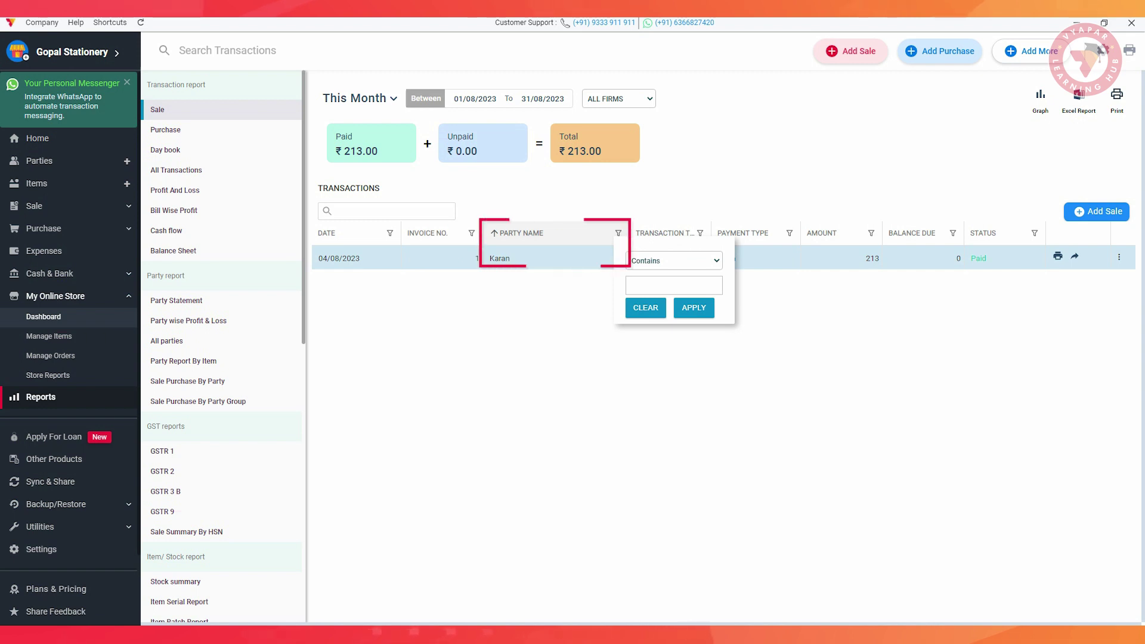
{"action": "key", "text": "Escape"}
Review the Purchase, Day book, Profit And Loss, Bill Wise Profit and GSTR 1 reports
{"action": "left_click", "coordinate": [163, 129]}
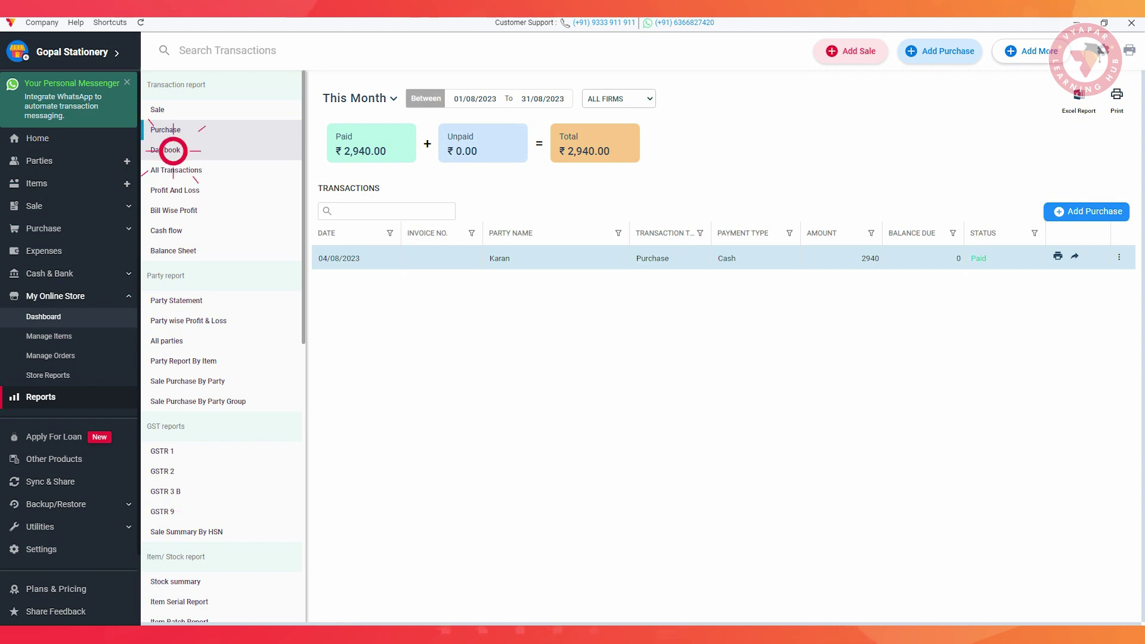
{"action": "left_click", "coordinate": [172, 150]}
{"action": "left_click", "coordinate": [175, 190]}
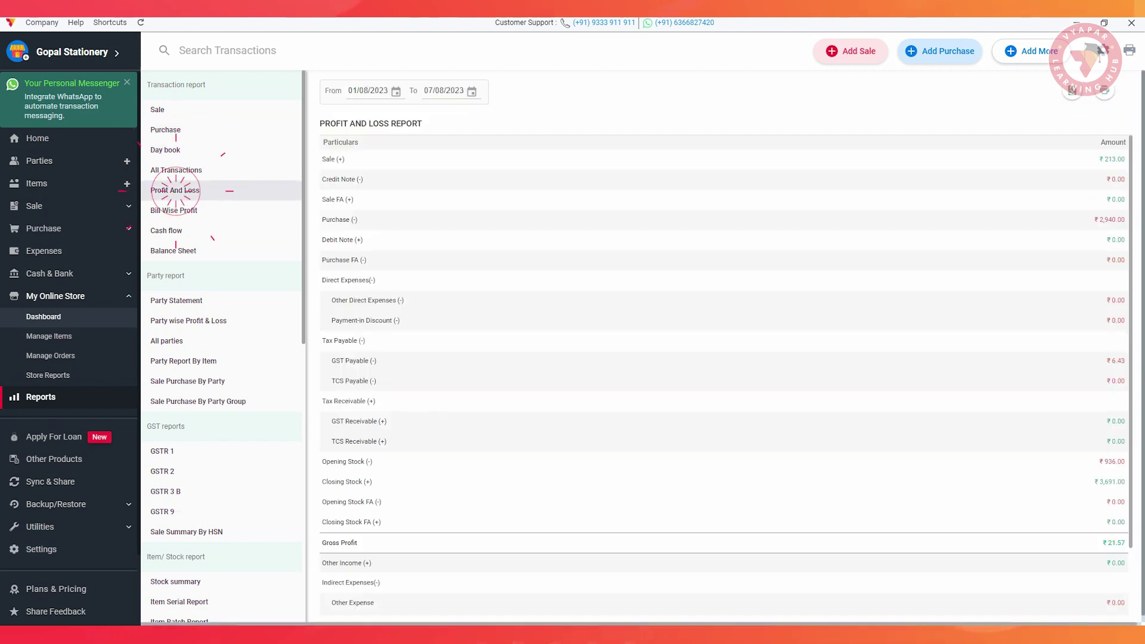
{"action": "left_click", "coordinate": [174, 211]}
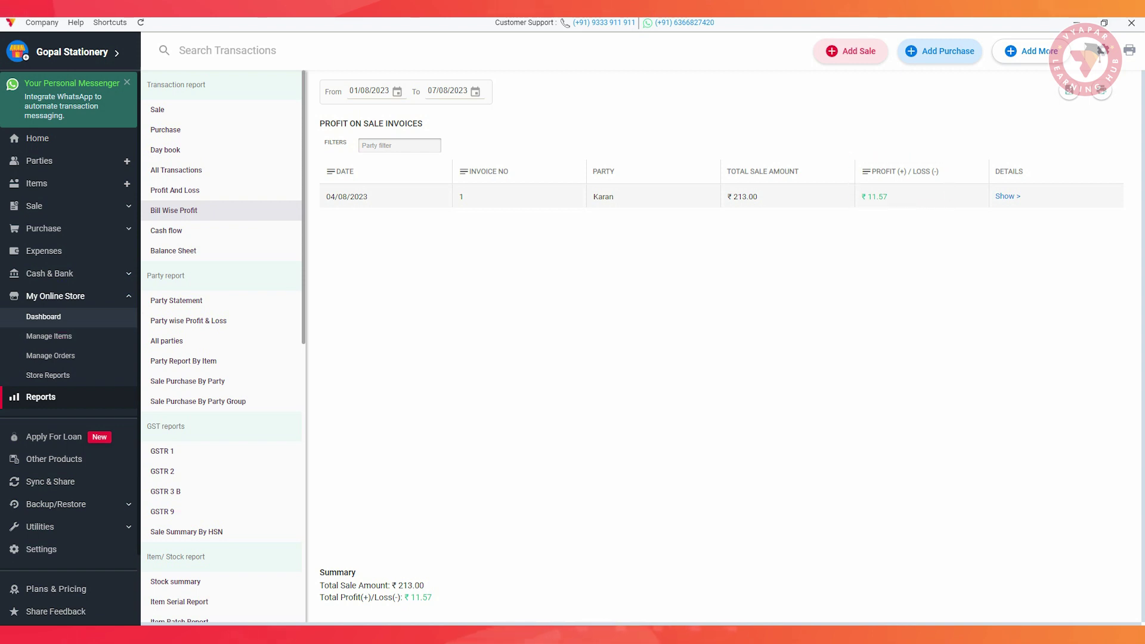
{"action": "left_click", "coordinate": [166, 451]}
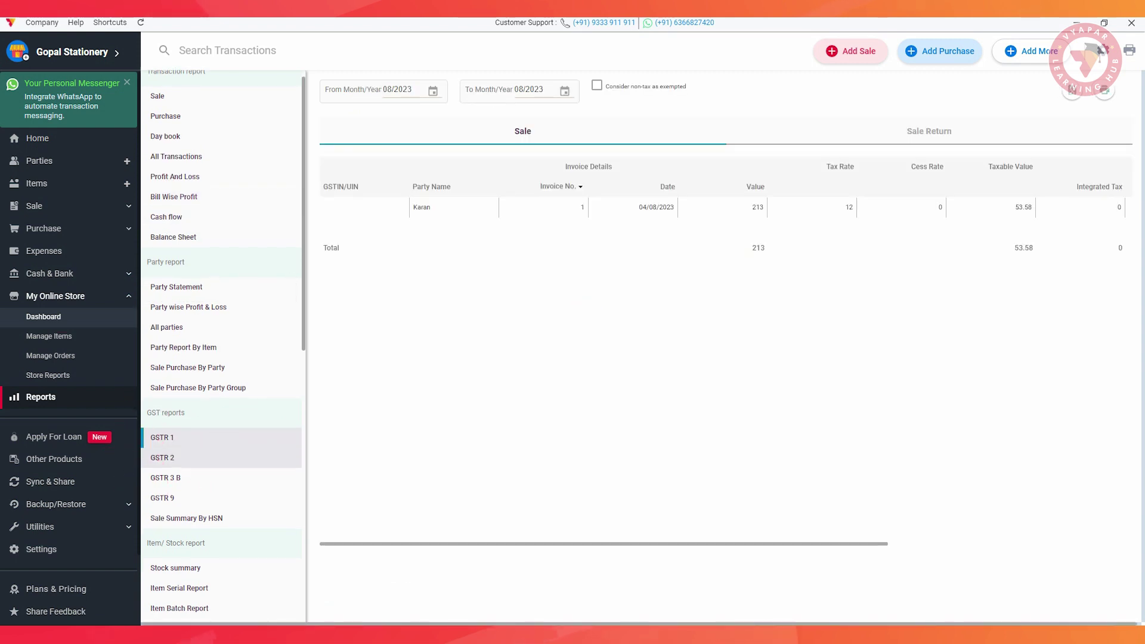
{"action": "scroll", "coordinate": [173, 287], "scroll_direction": "down", "scroll_amount": 3}
{"action": "scroll", "coordinate": [173, 287], "scroll_direction": "down", "scroll_amount": 1}
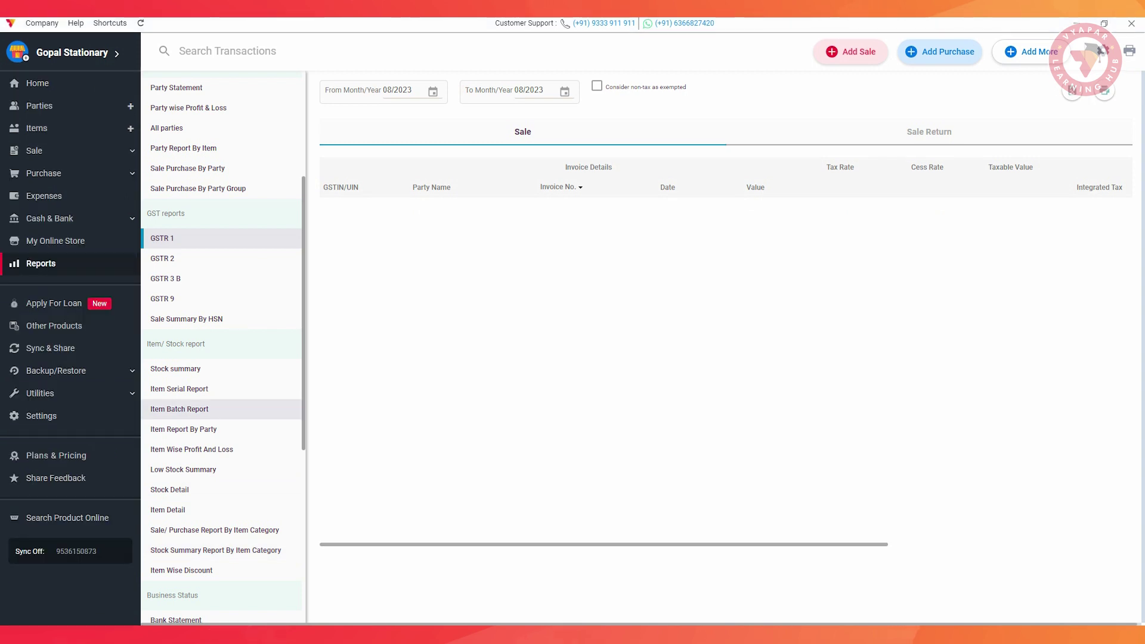
View the Item Batch and by-item-category sale/purchase reports, then search transactions by the customer's name
{"action": "left_click", "coordinate": [179, 409]}
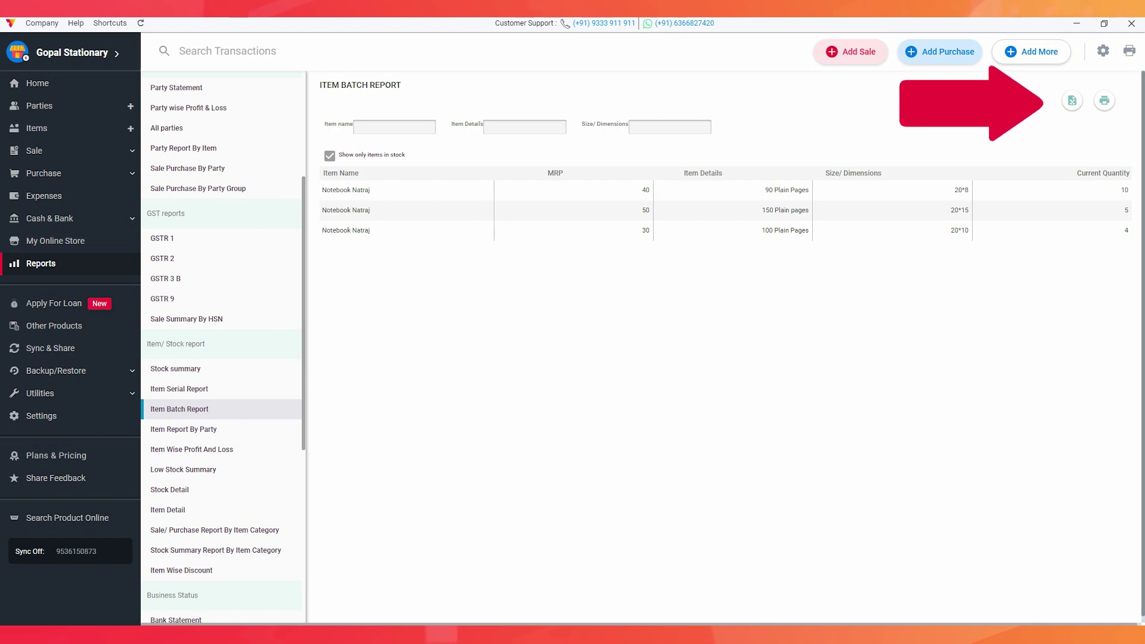
{"action": "left_click", "coordinate": [192, 531]}
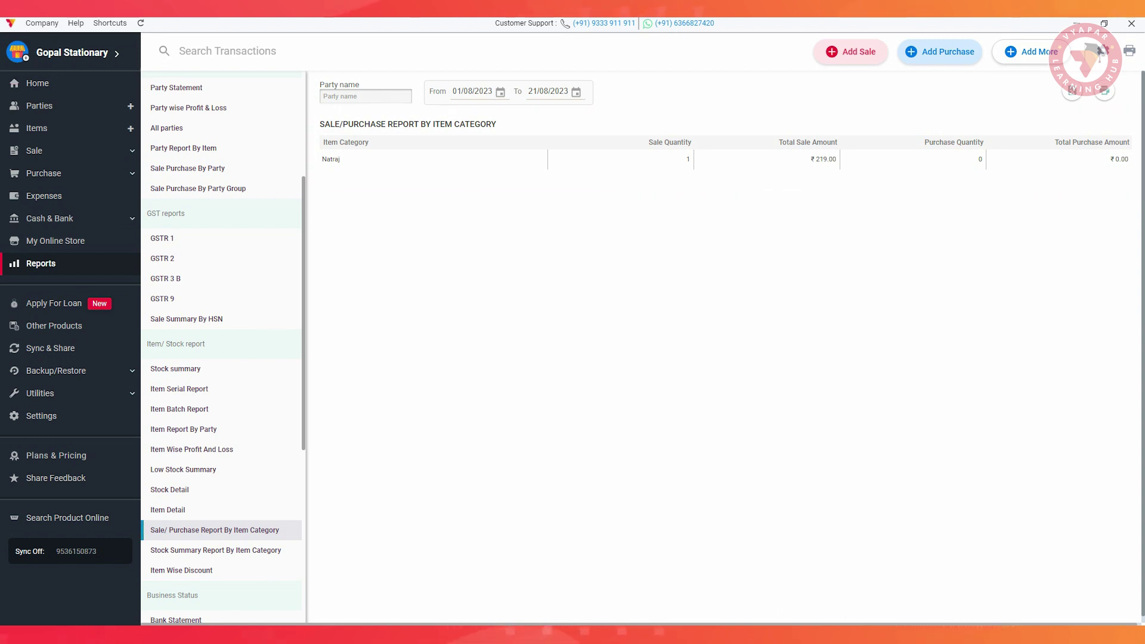
{"action": "type", "text": "aran"}
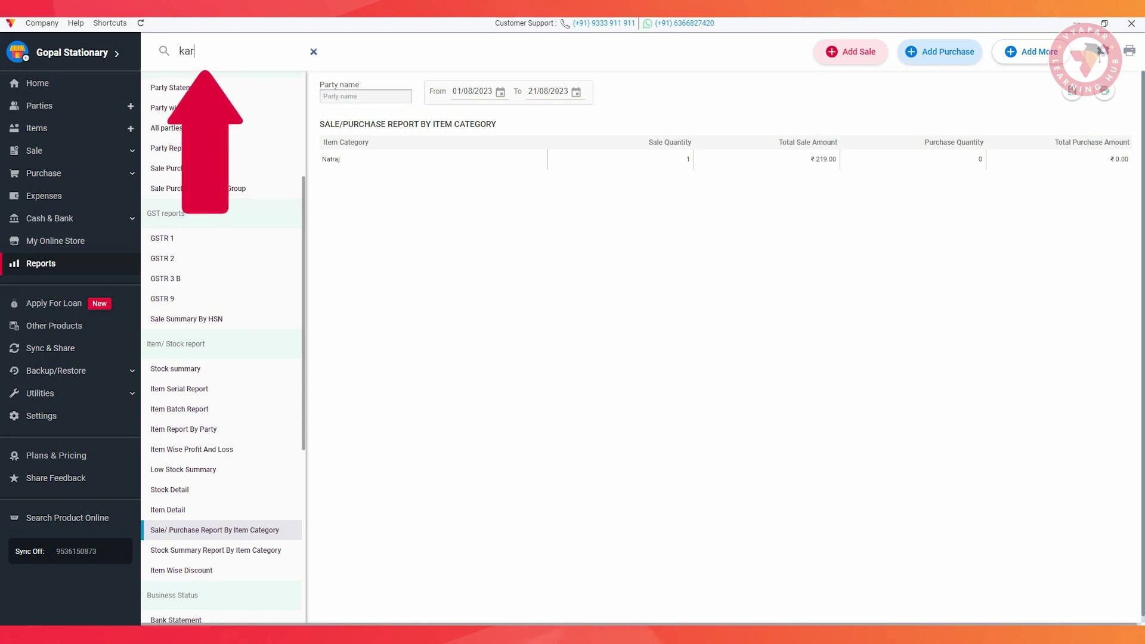